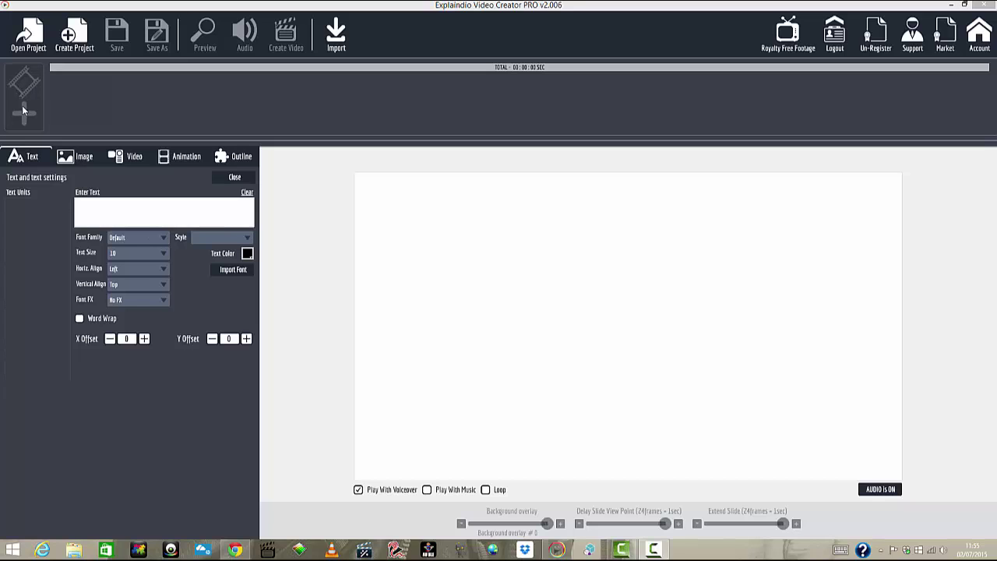
Create a project named "how to create simple animation videos" and start a new blank scene in it.
{"action": "left_click", "coordinate": [70, 35]}
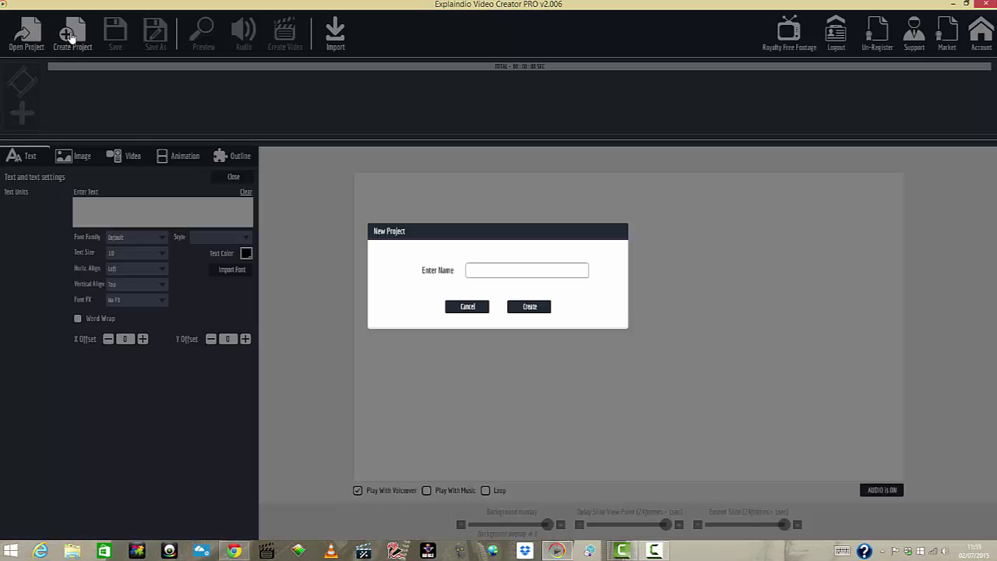
{"action": "left_click", "coordinate": [493, 272]}
{"action": "type", "text": "how to create simple animation videos"}
{"action": "left_click", "coordinate": [530, 309]}
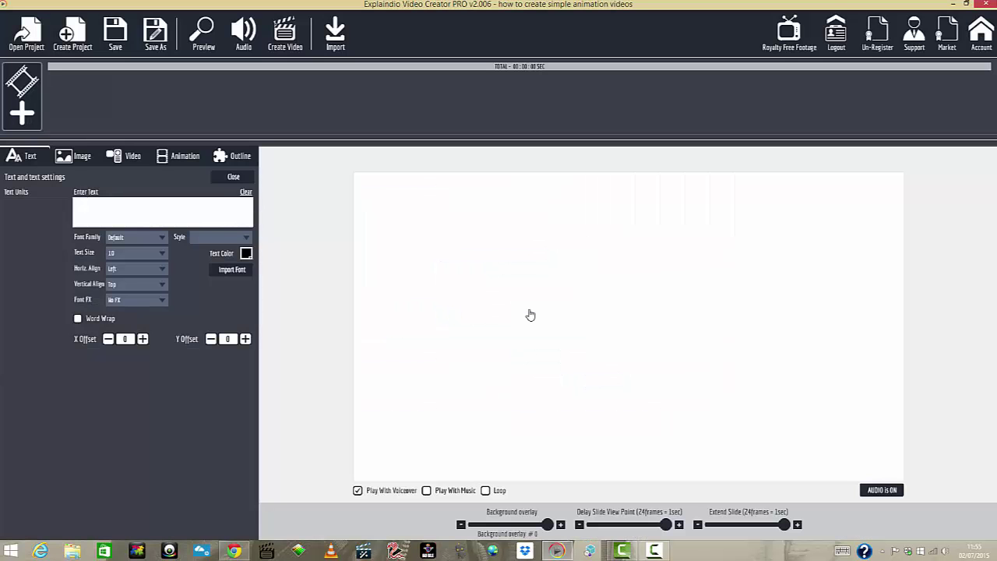
{"action": "left_click", "coordinate": [23, 115]}
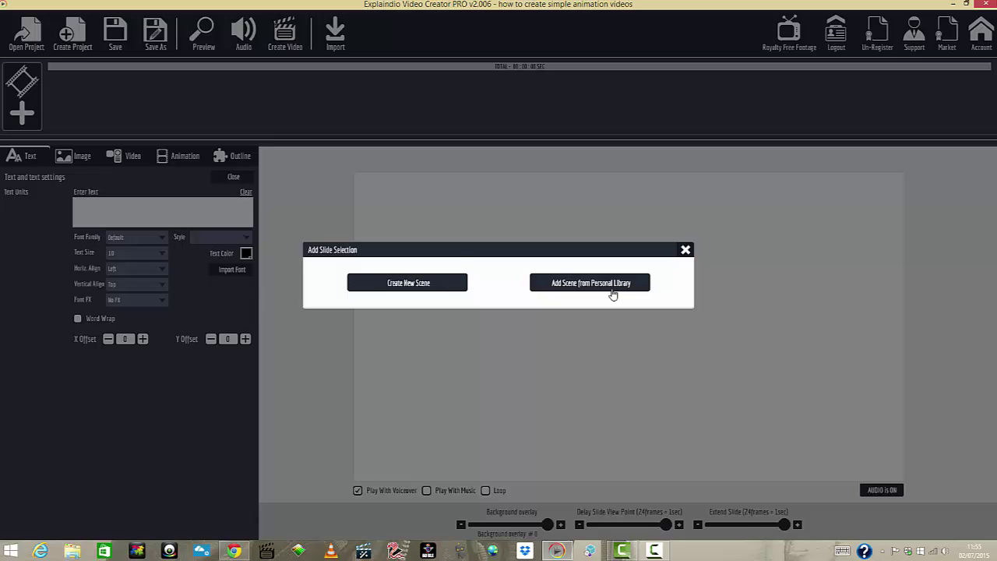
{"action": "left_click", "coordinate": [409, 283]}
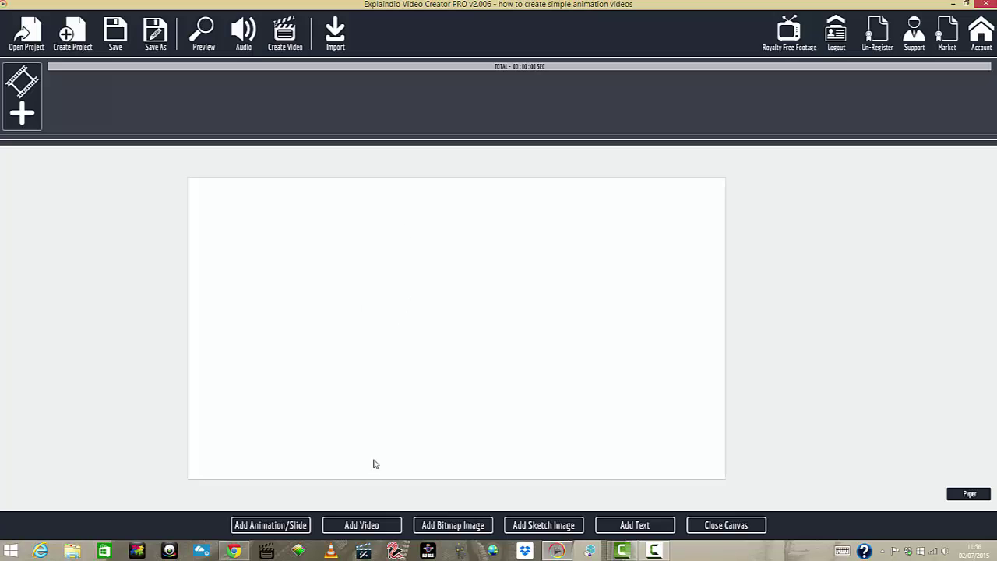
Add the first Explaindio slide of the Character Doctor pack to the scene's canvas, keeping the default import settings.
{"action": "left_click", "coordinate": [278, 528]}
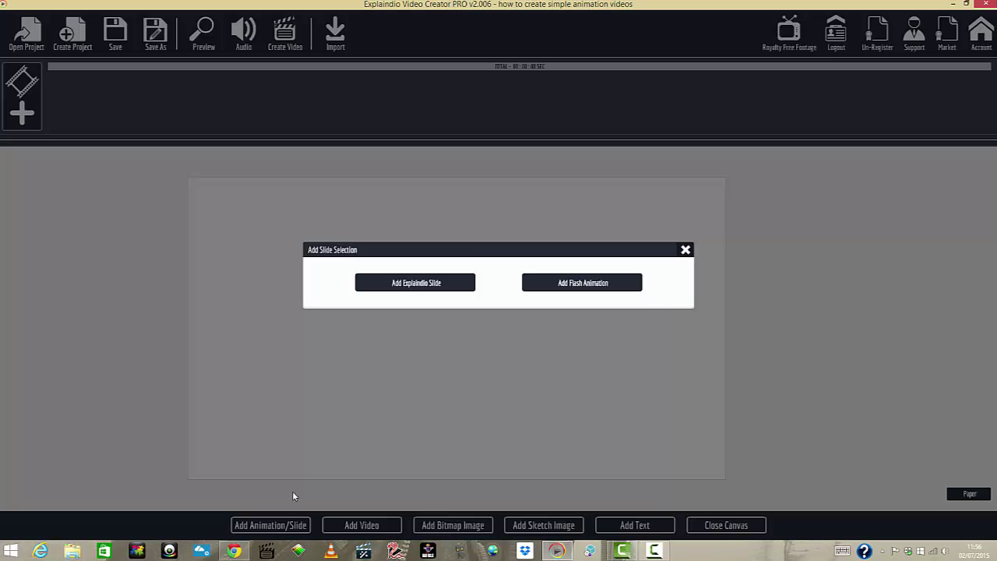
{"action": "left_click", "coordinate": [387, 283]}
{"action": "scroll", "coordinate": [350, 276], "scroll_direction": "down", "scroll_amount": 1}
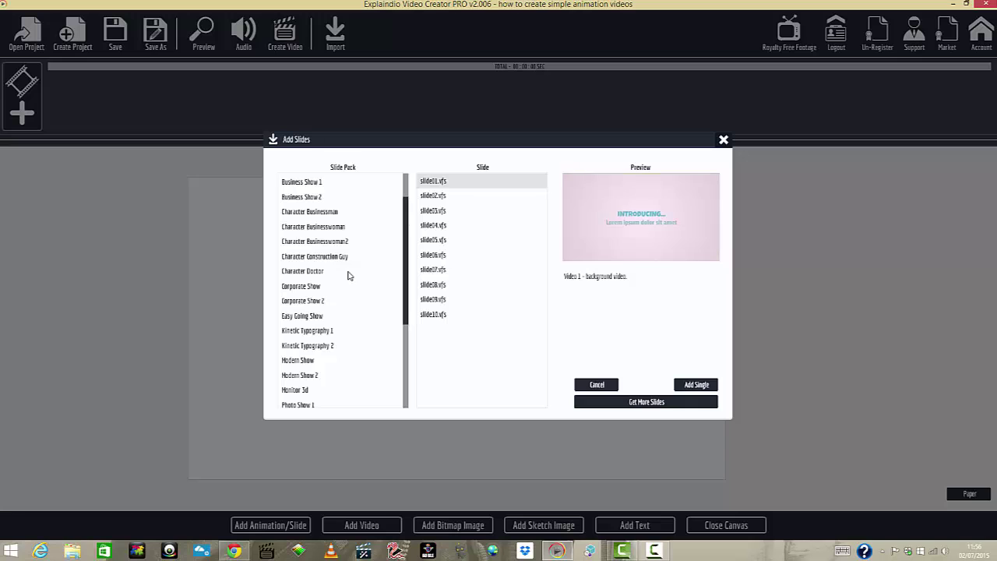
{"action": "left_click", "coordinate": [328, 272]}
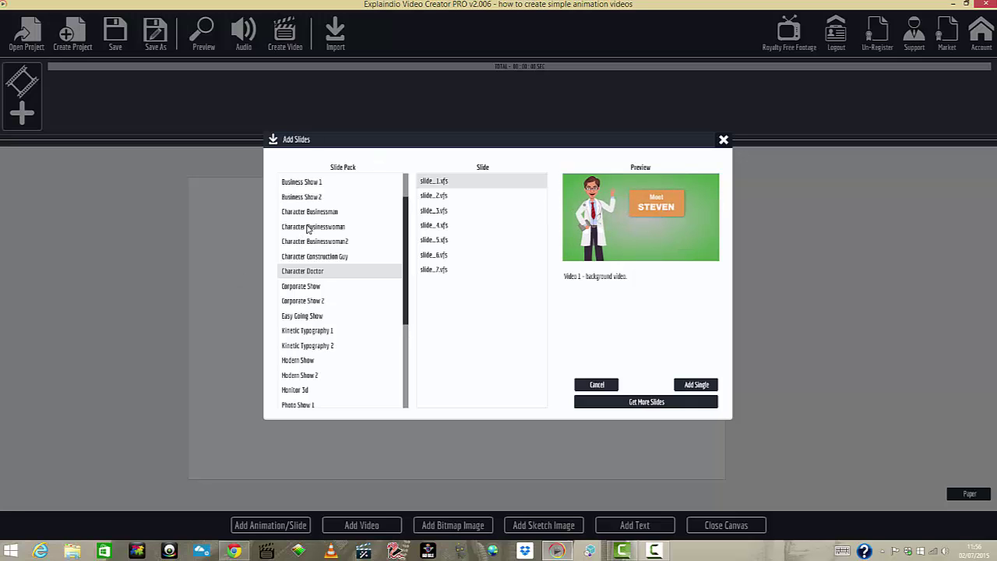
{"action": "left_click", "coordinate": [402, 211]}
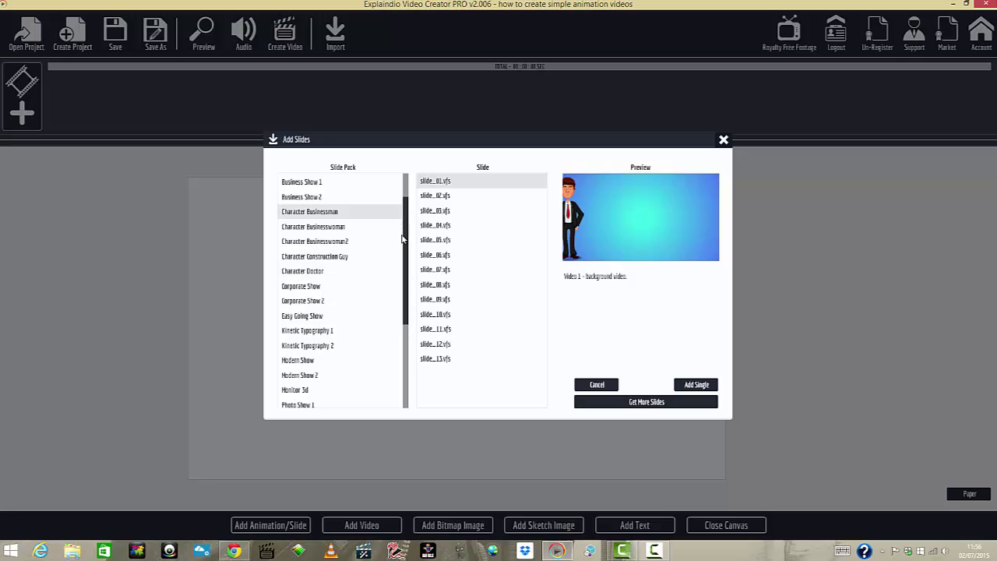
{"action": "mouse_move", "coordinate": [406, 243]}
{"action": "left_mouse_down"}
{"action": "mouse_move", "coordinate": [421, 336]}
{"action": "mouse_move", "coordinate": [408, 216]}
{"action": "mouse_move", "coordinate": [407, 240]}
{"action": "left_mouse_up"}
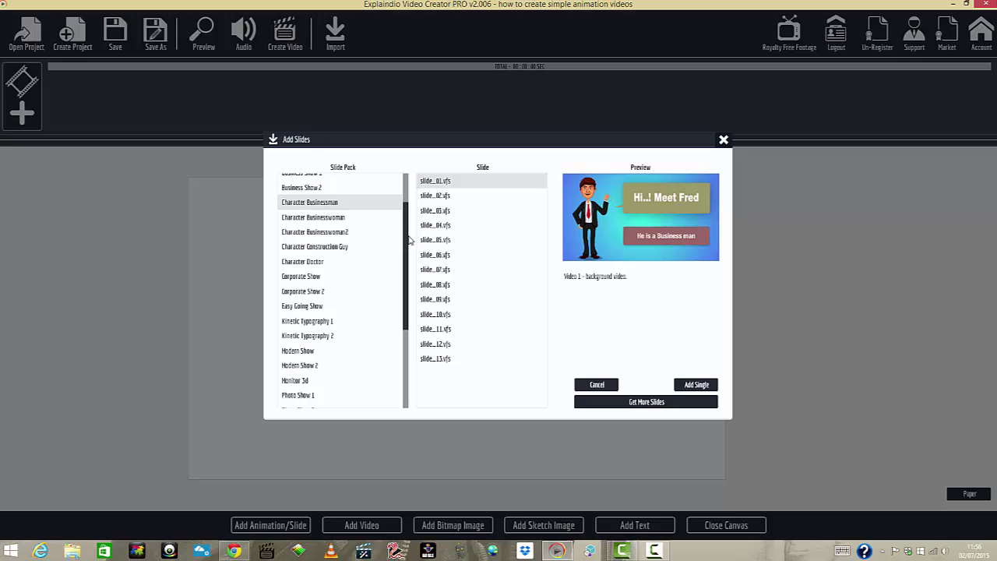
{"action": "left_click", "coordinate": [324, 263]}
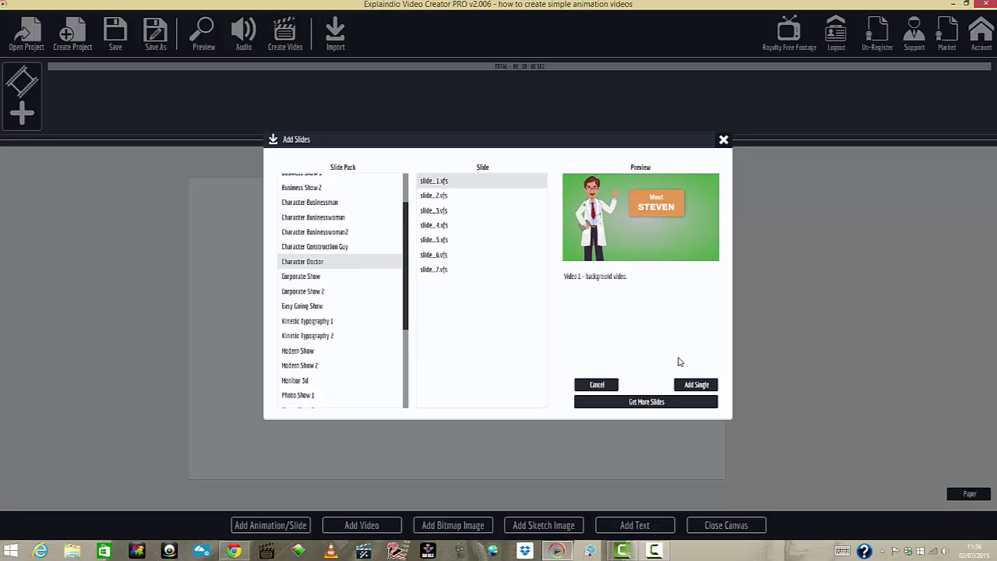
{"action": "left_click", "coordinate": [695, 384]}
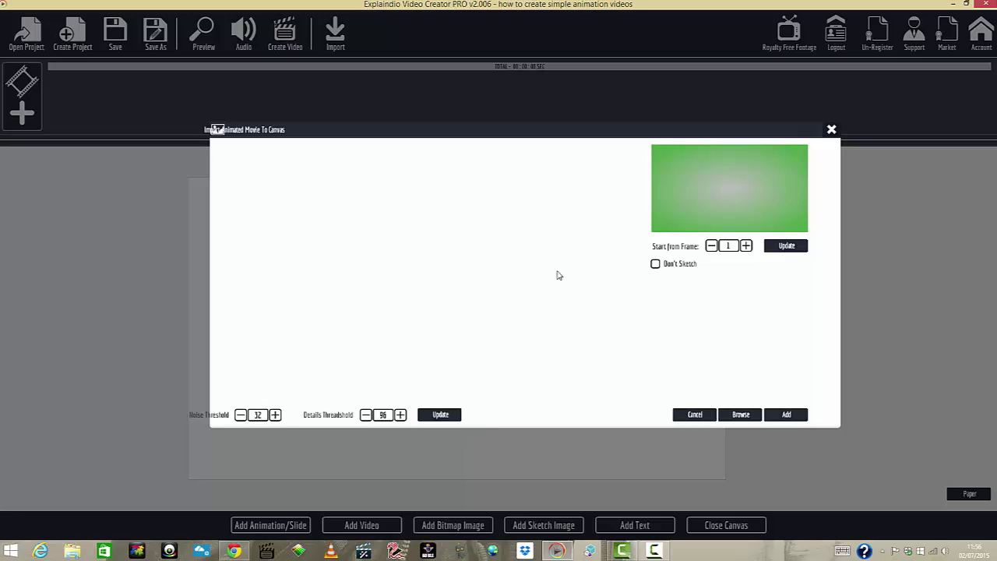
{"action": "left_click", "coordinate": [795, 416]}
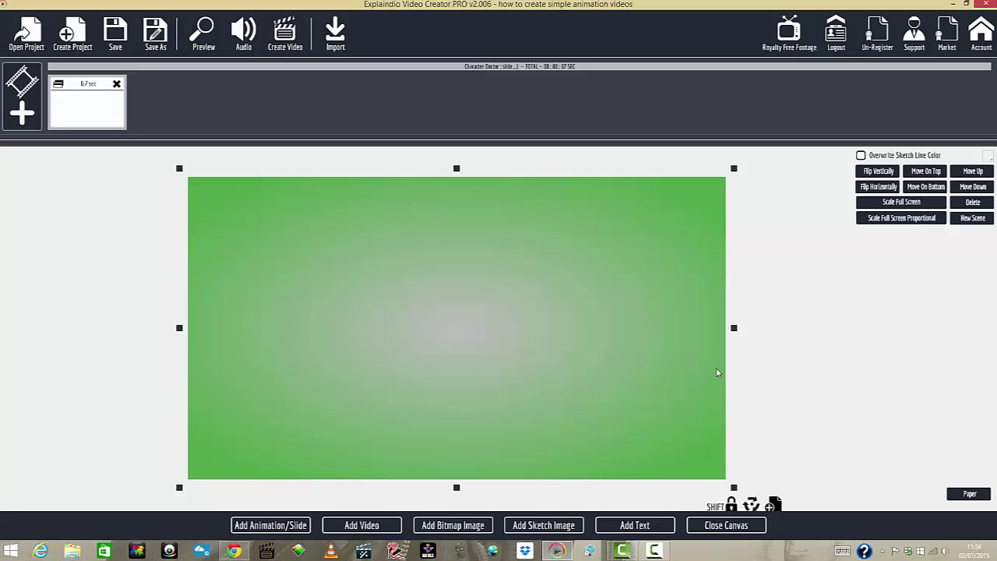
Shrink and reposition the green slide on the canvas, and scale it back to full screen.
{"action": "left_click_drag", "start_coordinate": [733, 172], "coordinate": [602, 241]}
{"action": "left_click_drag", "start_coordinate": [548, 276], "coordinate": [486, 272]}
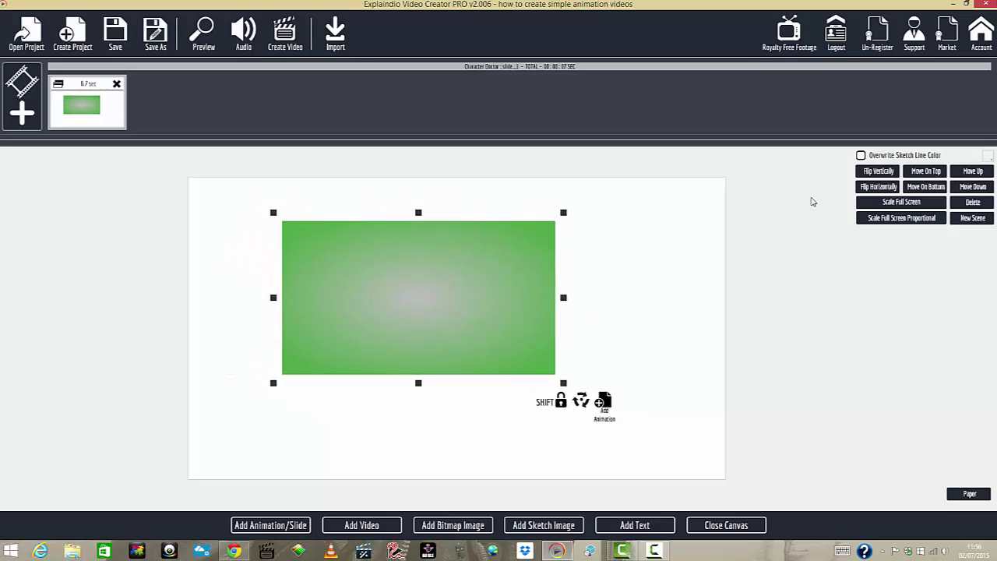
{"action": "left_click", "coordinate": [893, 202]}
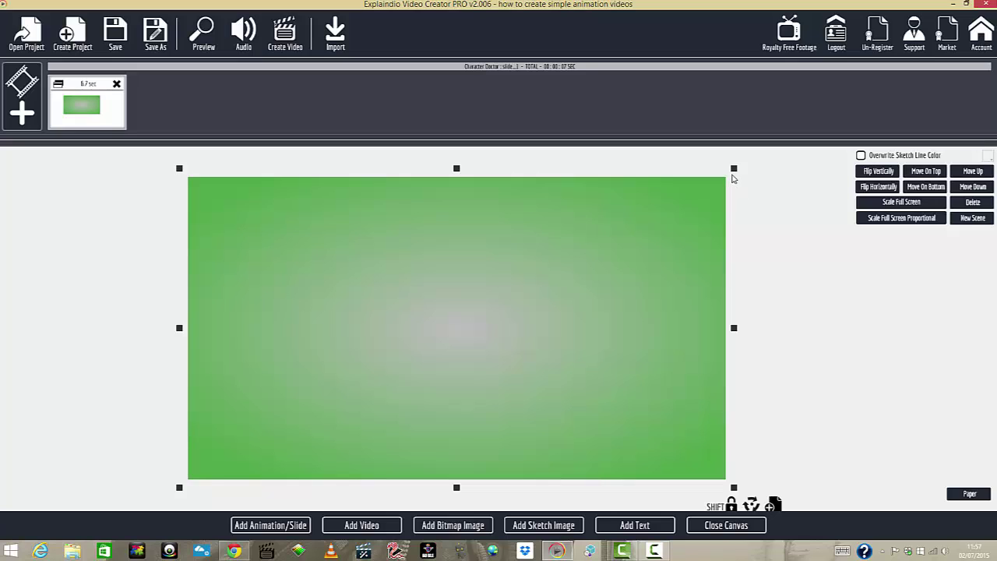
Close the canvas and play the doctor scene in the preview.
{"action": "left_click", "coordinate": [718, 526]}
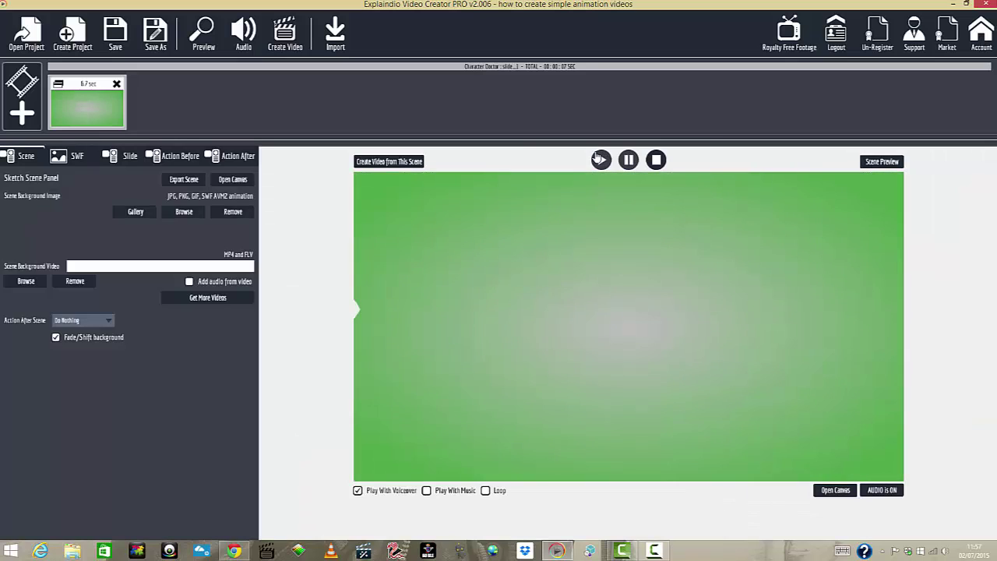
{"action": "left_click", "coordinate": [600, 159]}
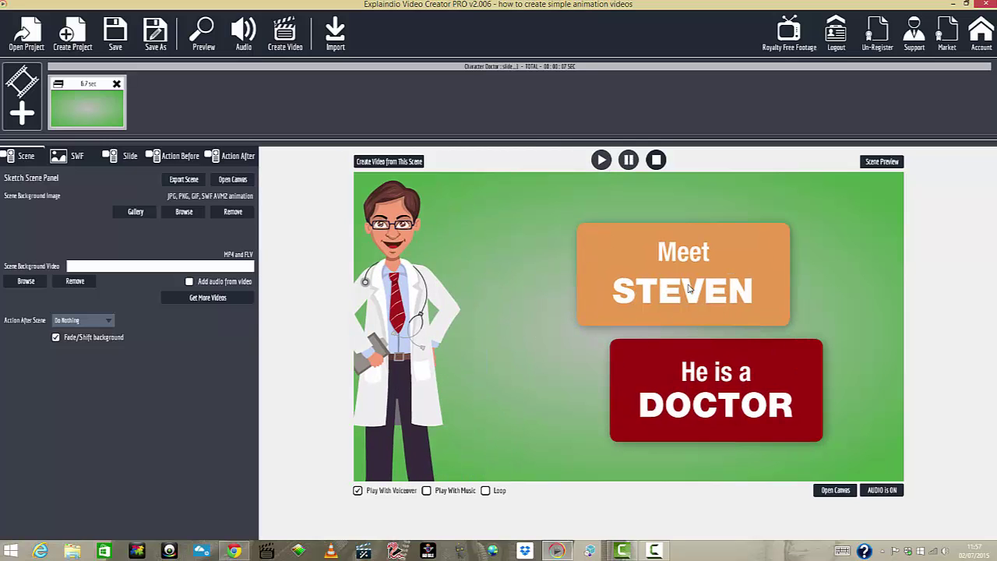
{"action": "left_click", "coordinate": [510, 238]}
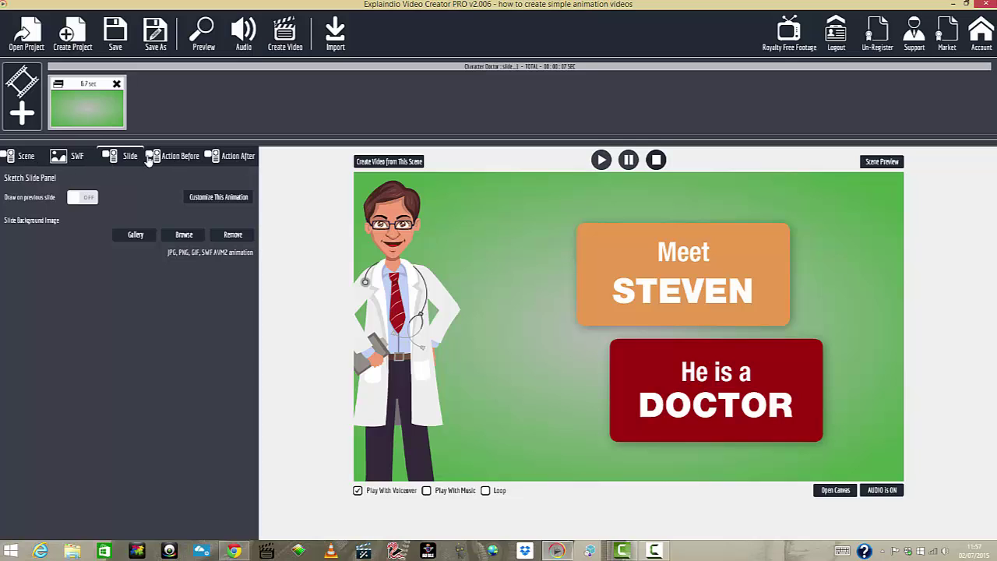
Customize the slide's animation by replacing the name in Text Area 2 with a different first name and an exclamation mark.
{"action": "left_click", "coordinate": [221, 200]}
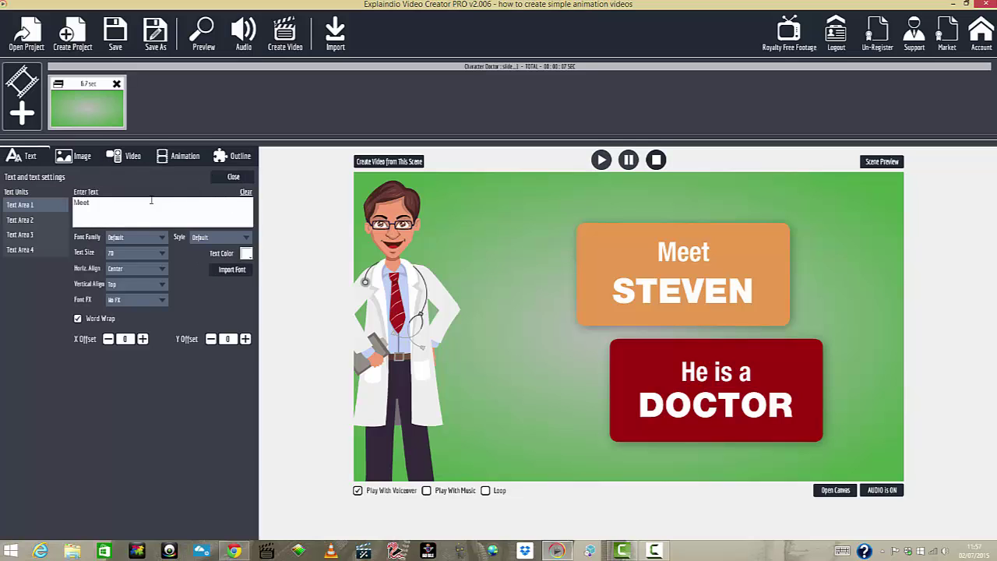
{"action": "left_click_drag", "start_coordinate": [98, 208], "coordinate": [57, 206]}
{"action": "left_click", "coordinate": [18, 221]}
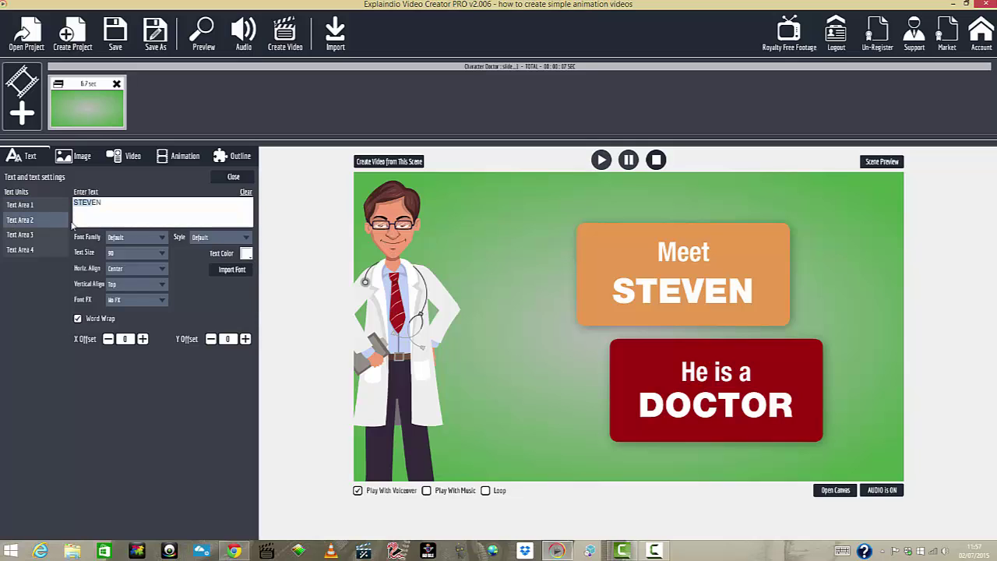
{"action": "left_click_drag", "start_coordinate": [106, 206], "coordinate": [63, 201]}
{"action": "type", "text": "Marlon"}
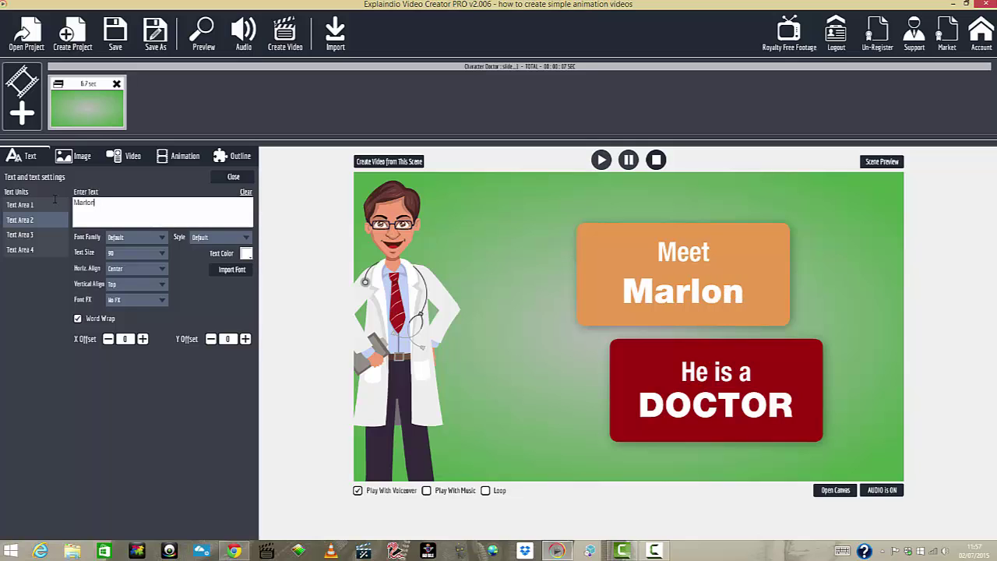
{"action": "type", "text": "!"}
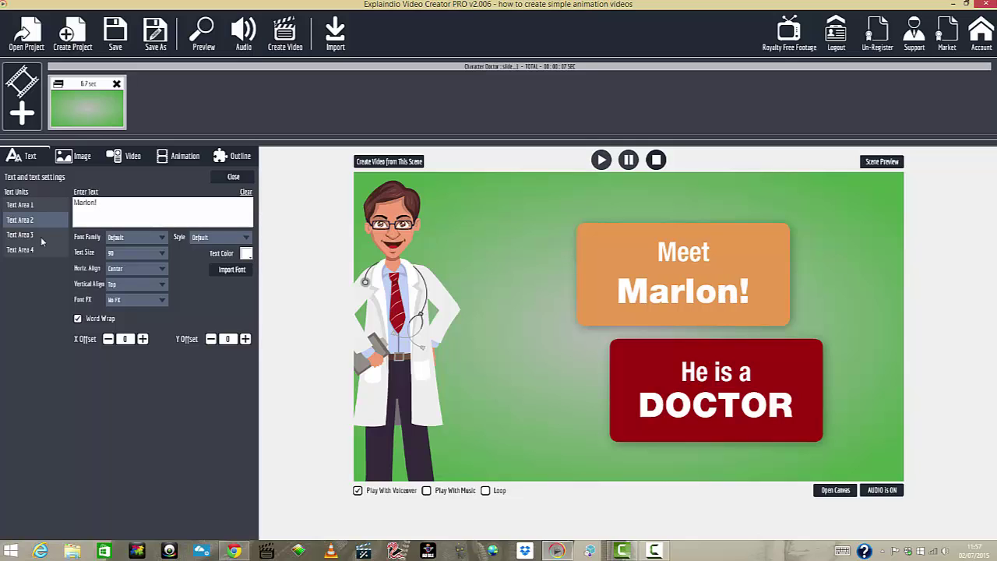
Replace the word DOCTOR in Text Area 4 with "YouTuber".
{"action": "left_click", "coordinate": [43, 235]}
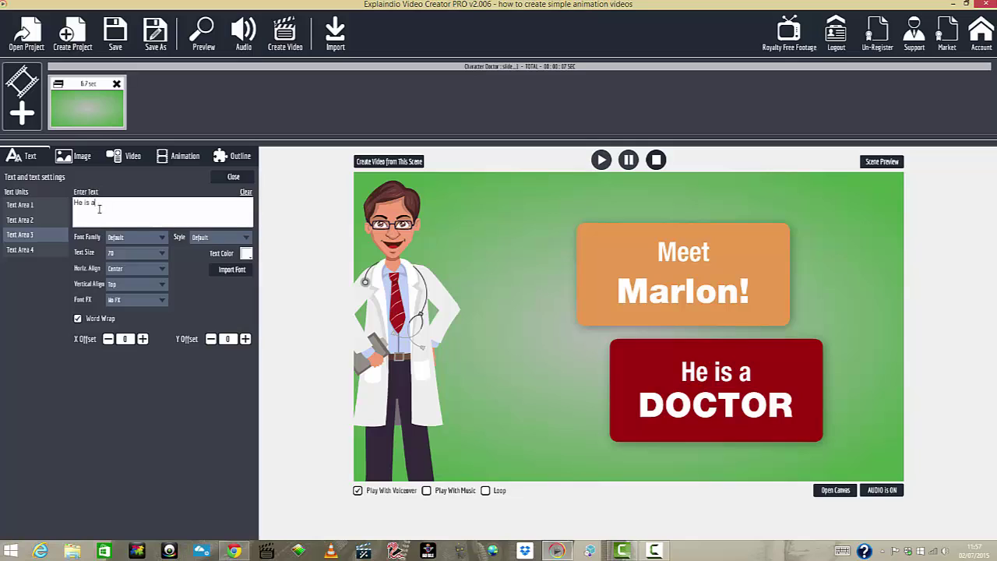
{"action": "left_click", "coordinate": [19, 251]}
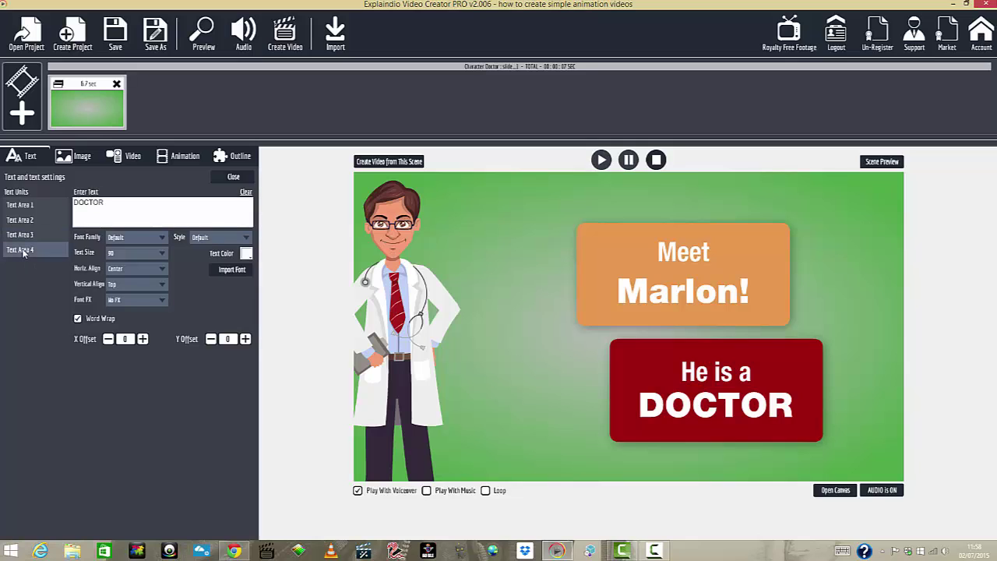
{"action": "key", "text": "ctrl+a"}
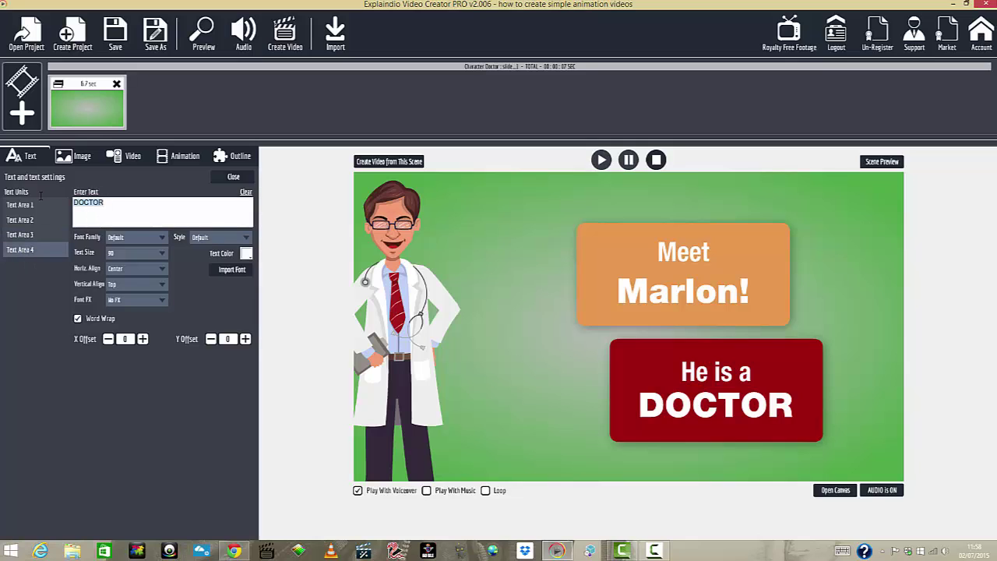
{"action": "type", "text": "Yo"}
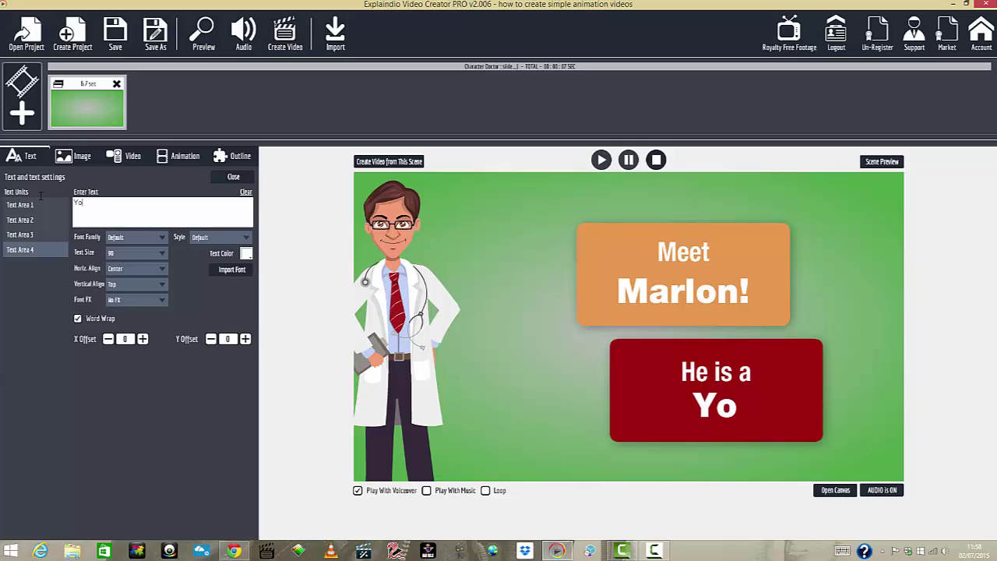
{"action": "type", "text": "uTuber"}
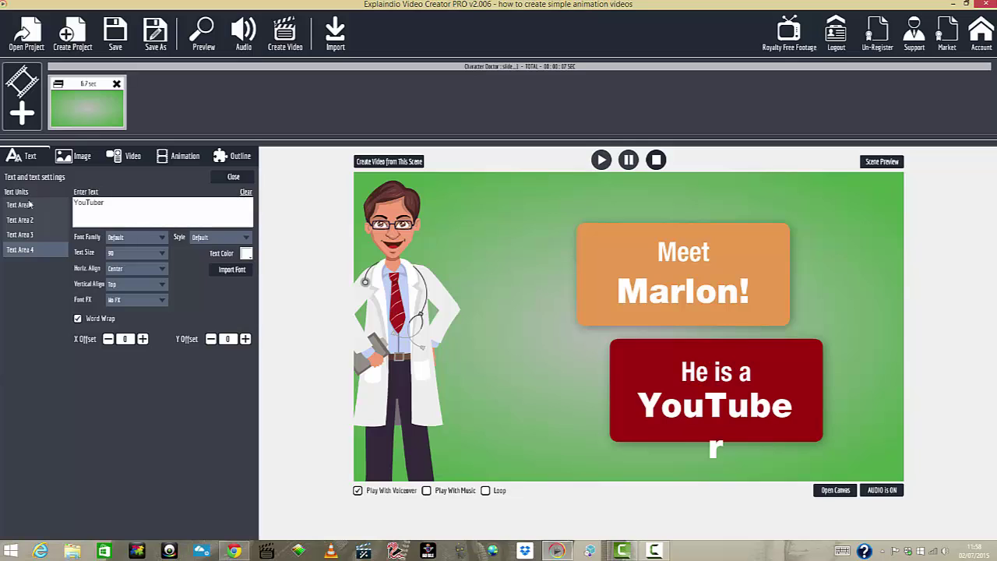
Reduce the YouTuber text to size 50.
{"action": "left_click", "coordinate": [126, 252]}
{"action": "scroll", "coordinate": [128, 280], "scroll_direction": "down", "scroll_amount": 2}
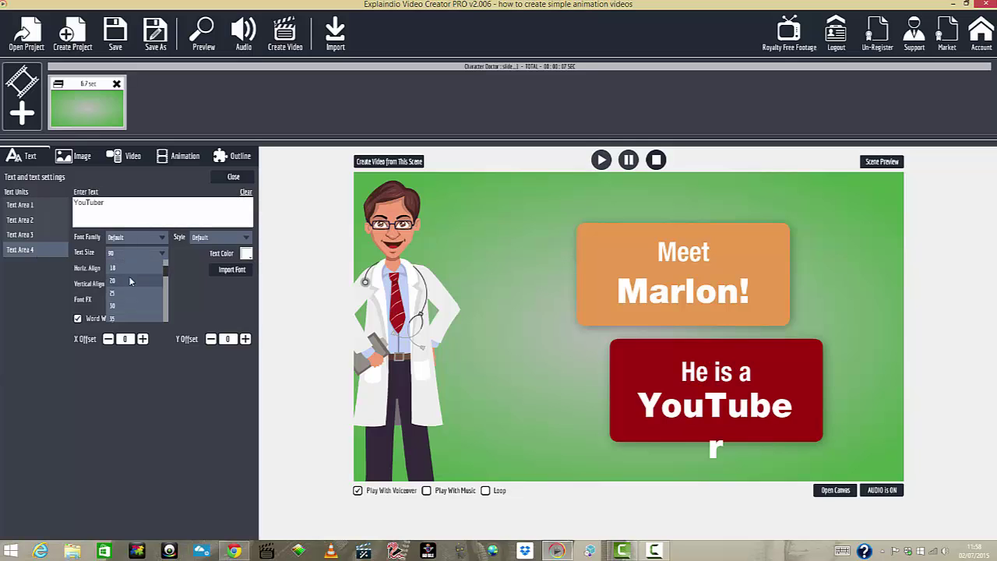
{"action": "scroll", "coordinate": [130, 281], "scroll_direction": "down", "scroll_amount": 2}
{"action": "left_click", "coordinate": [130, 281]}
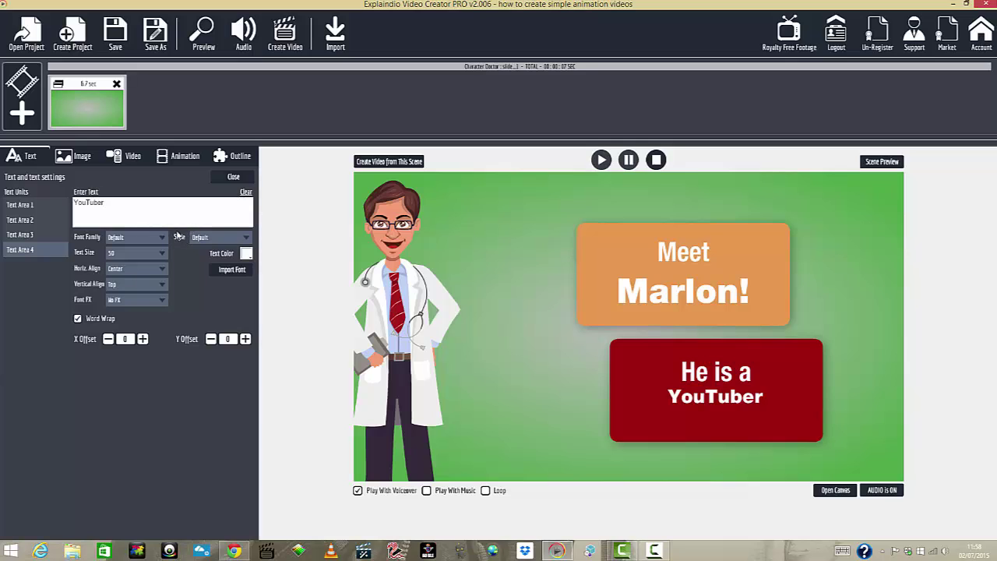
Change the YouTuber text's font to Architects Daughter and set its size to 80.
{"action": "left_click", "coordinate": [147, 237]}
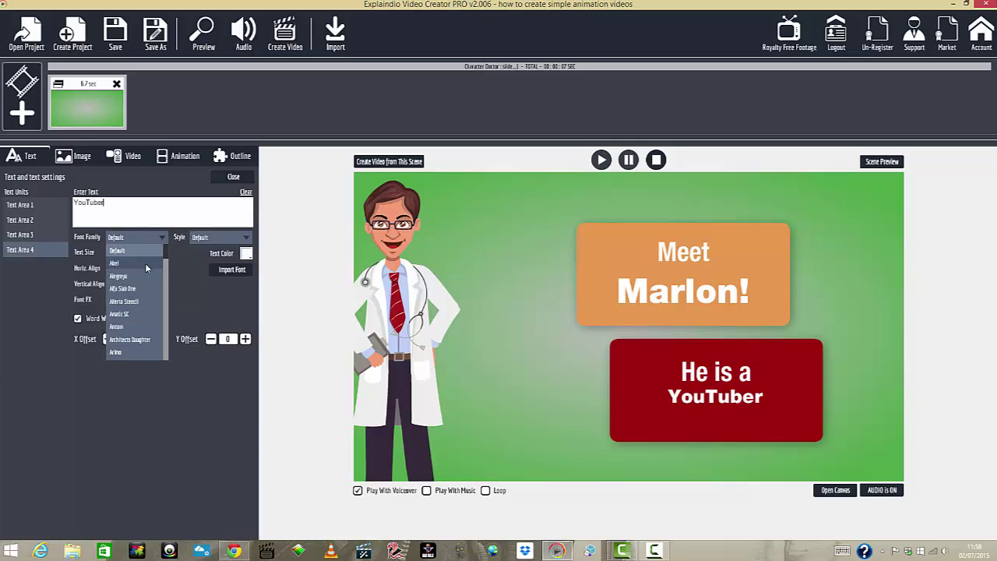
{"action": "left_click", "coordinate": [137, 340]}
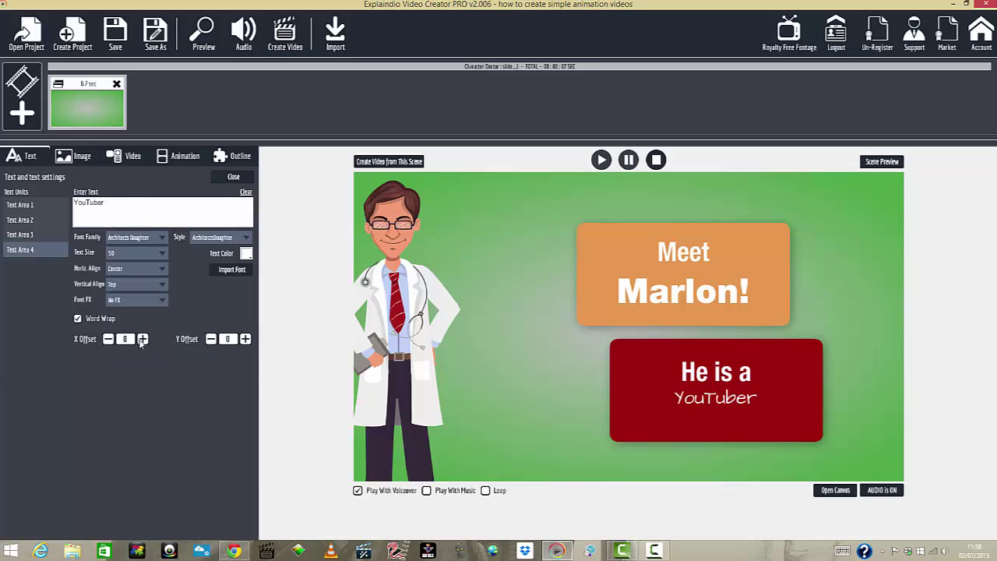
{"action": "left_click", "coordinate": [137, 254]}
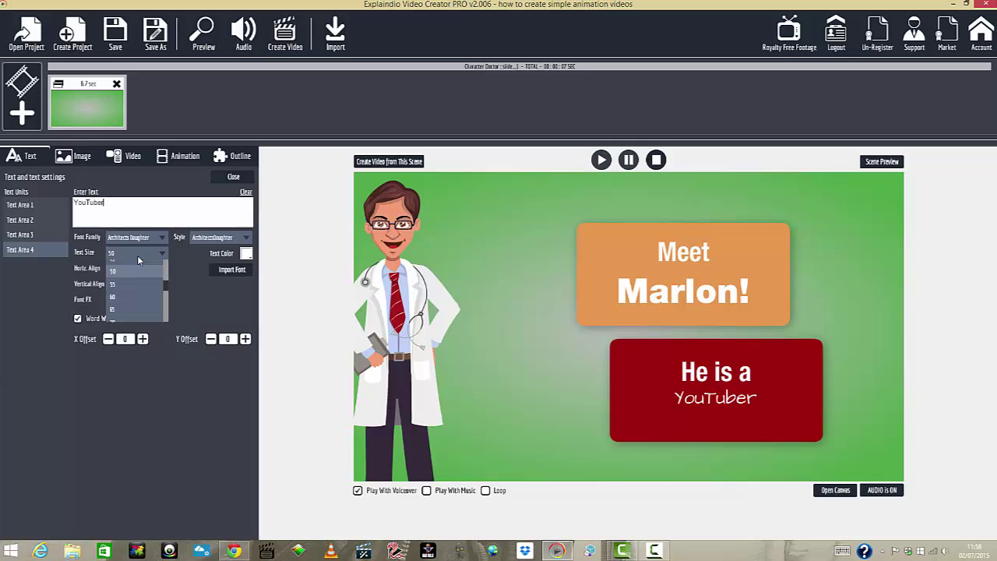
{"action": "left_click", "coordinate": [133, 288]}
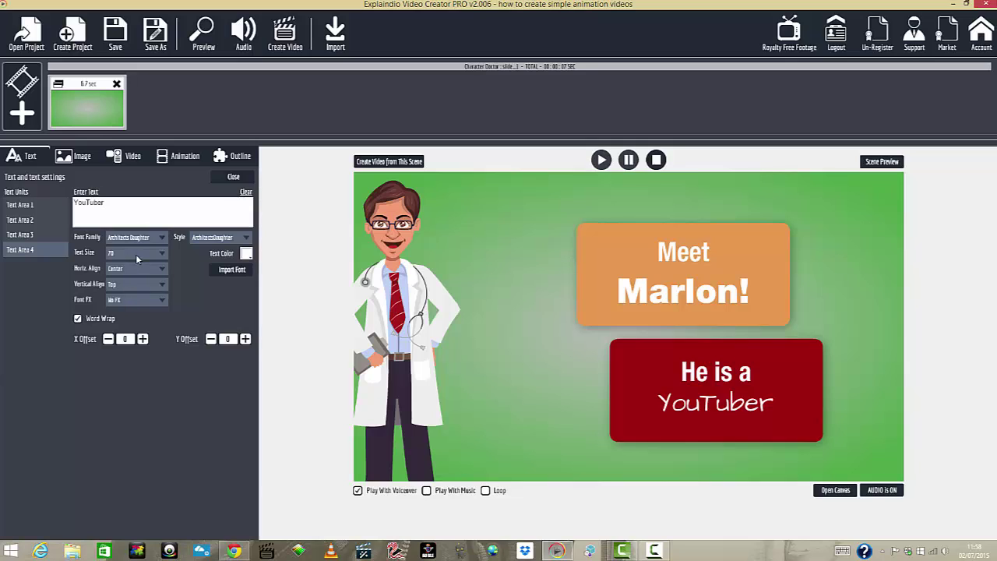
{"action": "left_click", "coordinate": [135, 254]}
{"action": "left_click", "coordinate": [121, 310]}
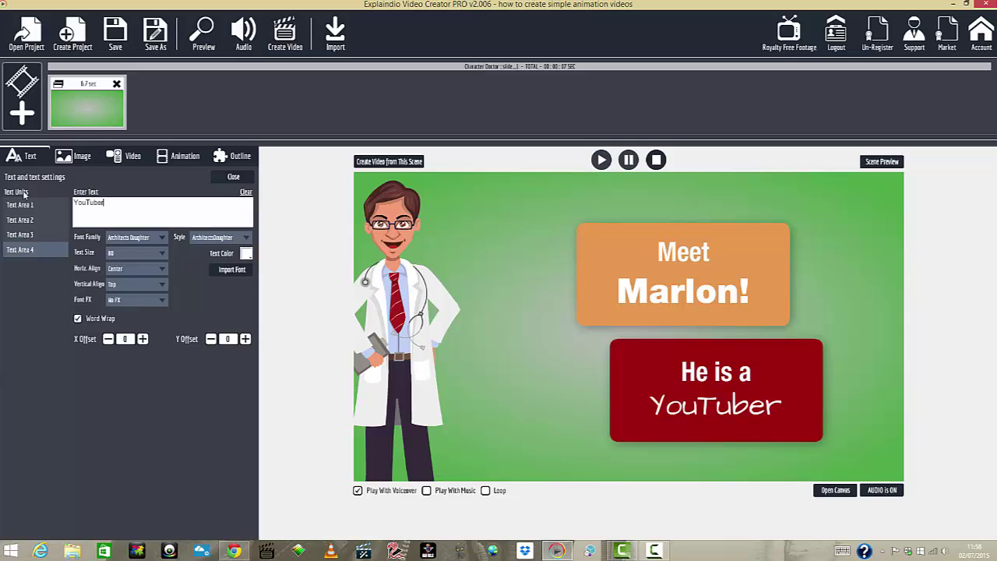
Change the font of the "He is a" text and the "Meet" text to Architects Daughter.
{"action": "left_click", "coordinate": [34, 239]}
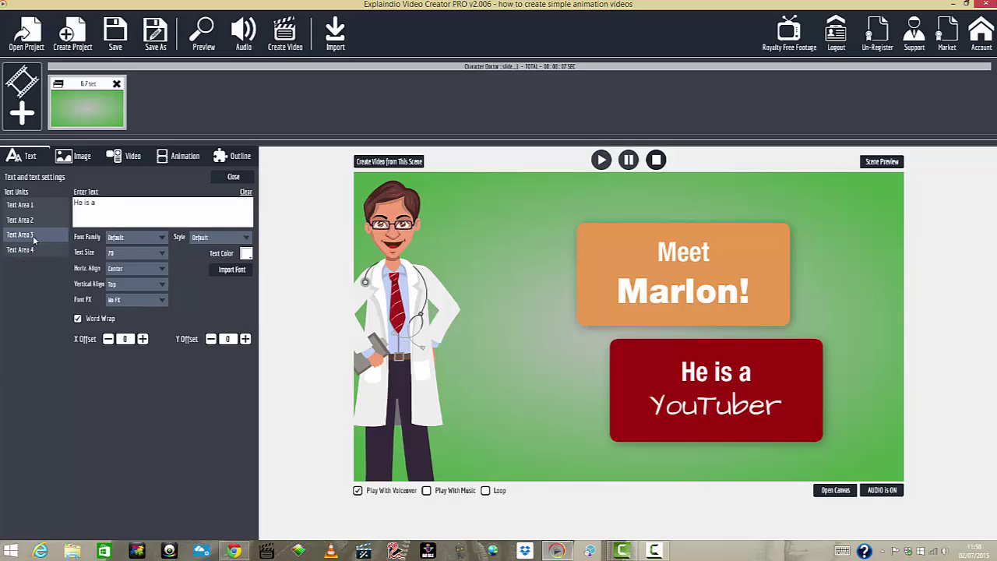
{"action": "left_click", "coordinate": [146, 239]}
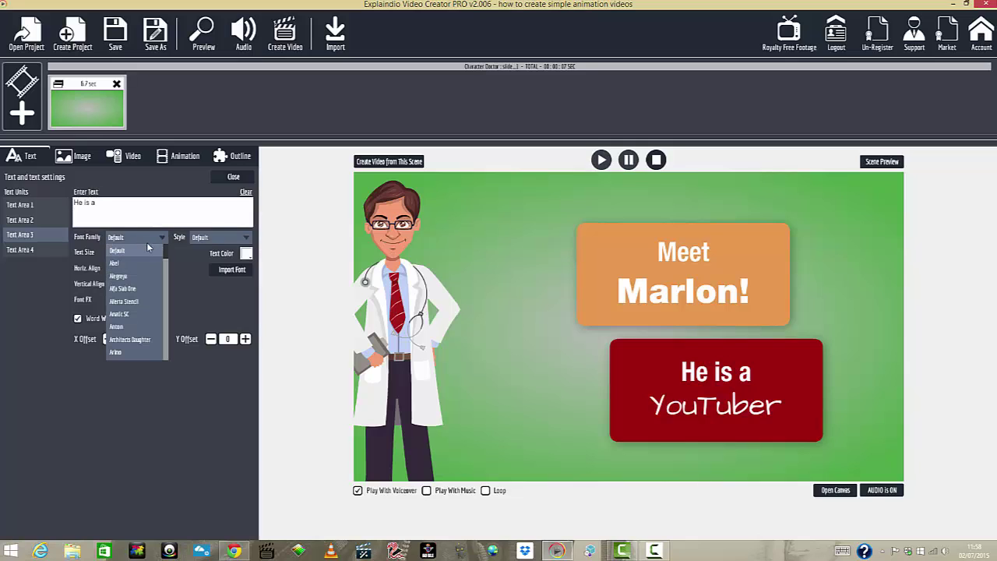
{"action": "left_click", "coordinate": [131, 339]}
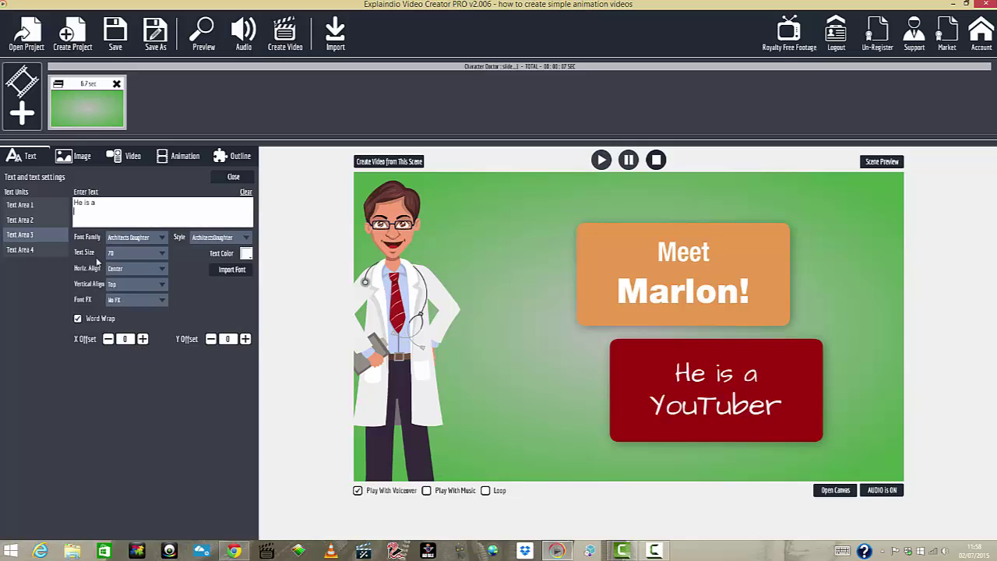
{"action": "left_click", "coordinate": [19, 205]}
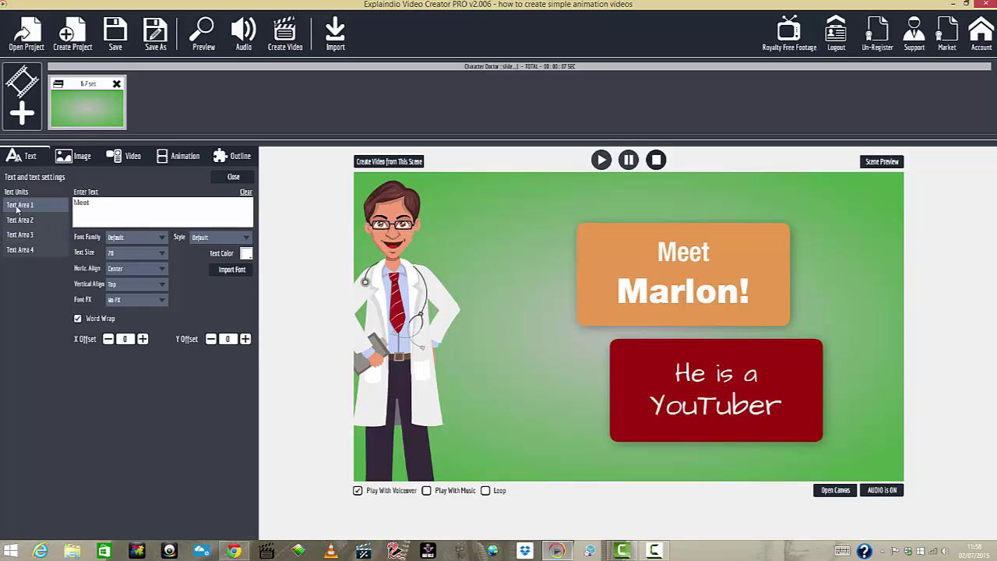
{"action": "left_click", "coordinate": [128, 238]}
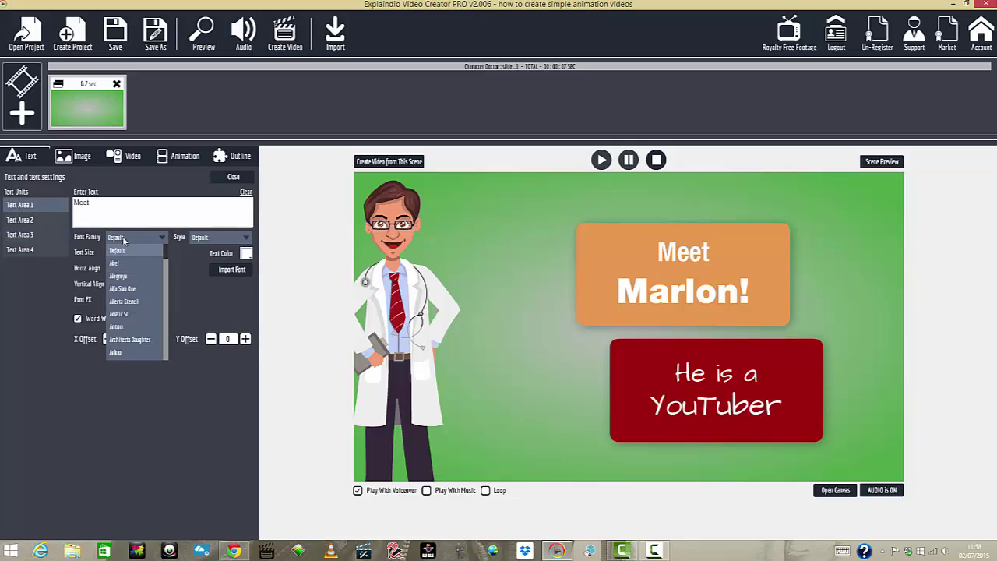
{"action": "left_click", "coordinate": [134, 339]}
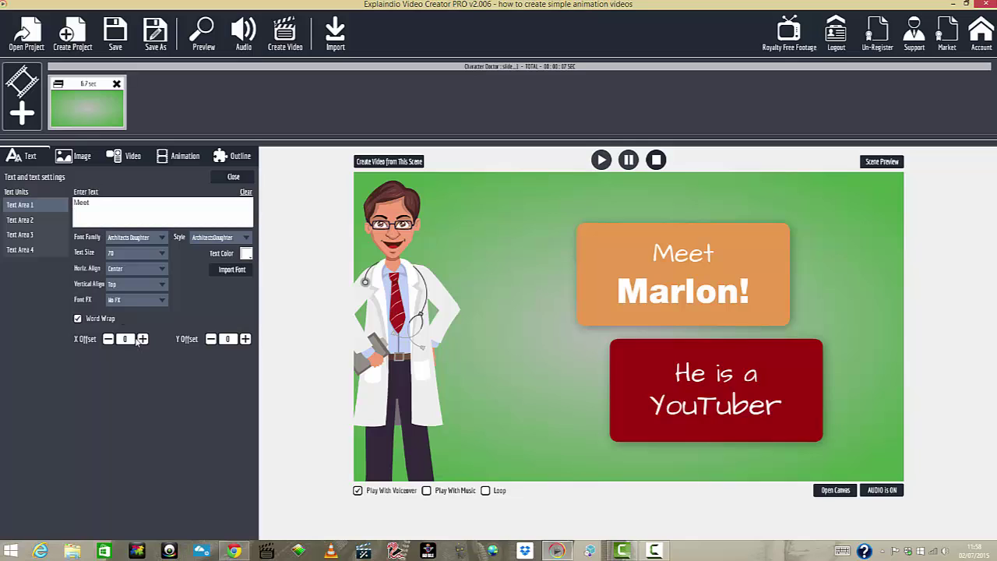
Change the name text in Text Area 2 to the Architects Daughter font and play the scene to check it.
{"action": "left_click", "coordinate": [43, 220]}
{"action": "left_click", "coordinate": [135, 254]}
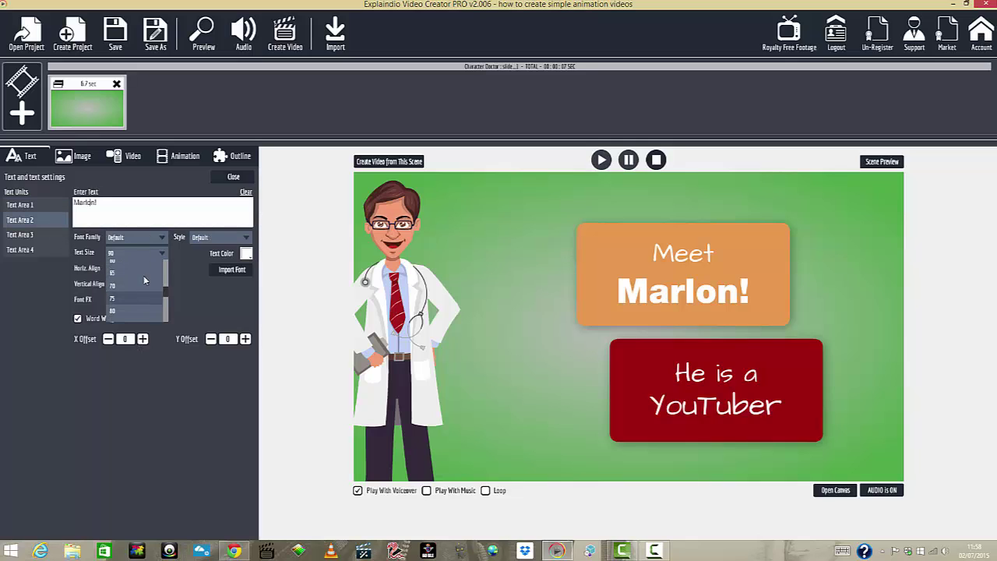
{"action": "left_click", "coordinate": [133, 237]}
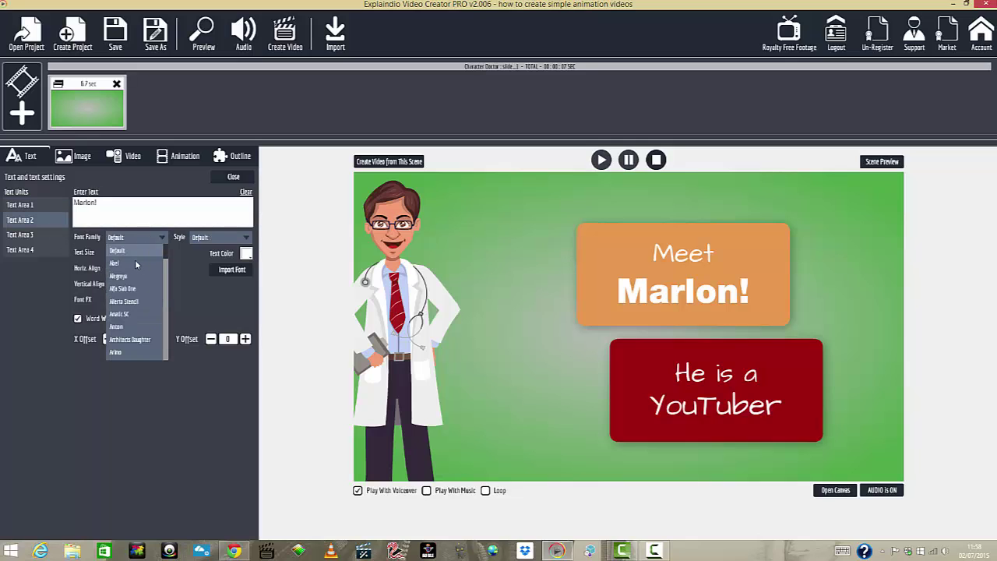
{"action": "left_click", "coordinate": [134, 340]}
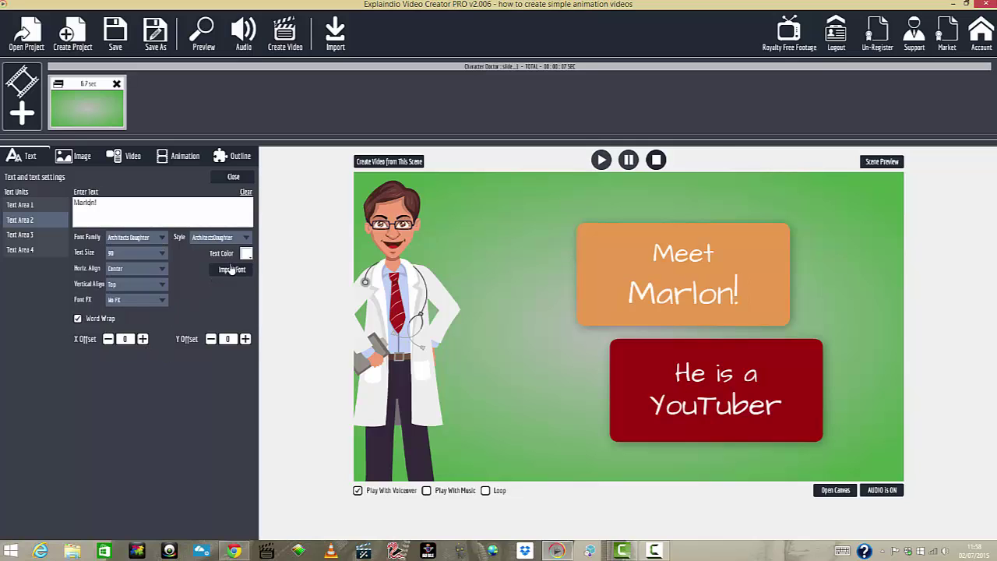
{"action": "left_click", "coordinate": [601, 160]}
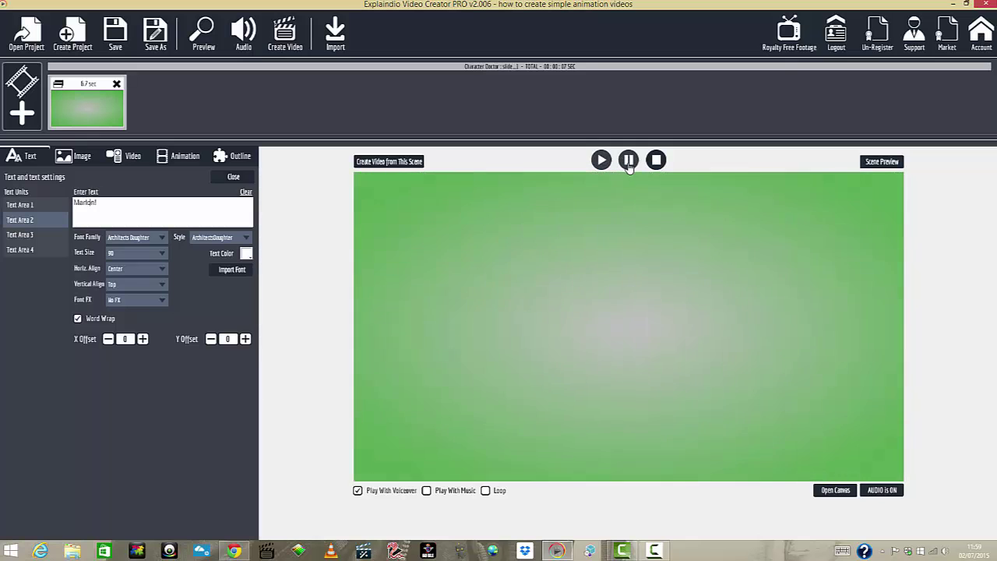
{"action": "left_click", "coordinate": [629, 164]}
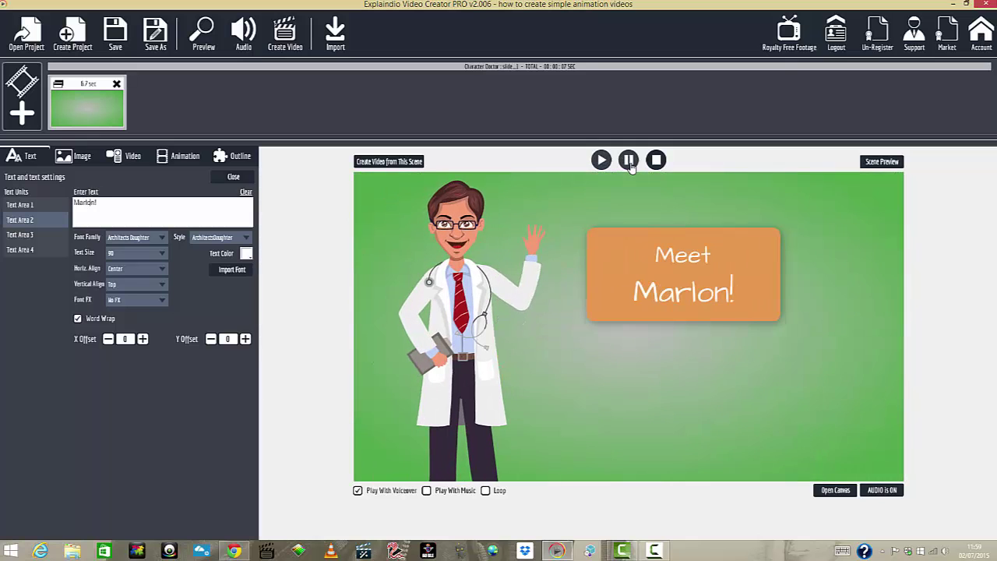
Set 01.jpg from the business background imagery folder as the scene's background image and play the scene.
{"action": "left_click", "coordinate": [82, 156]}
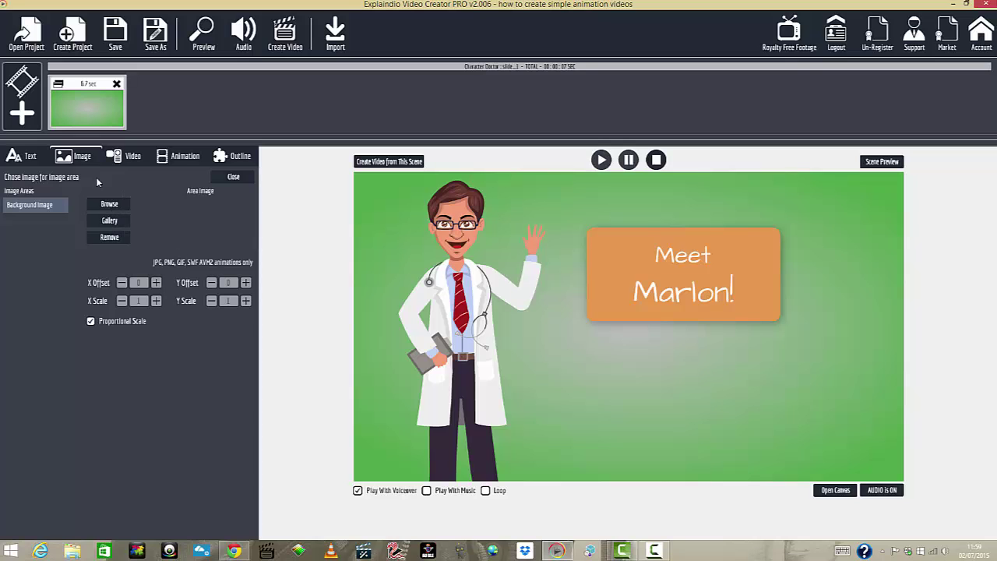
{"action": "left_click", "coordinate": [110, 221]}
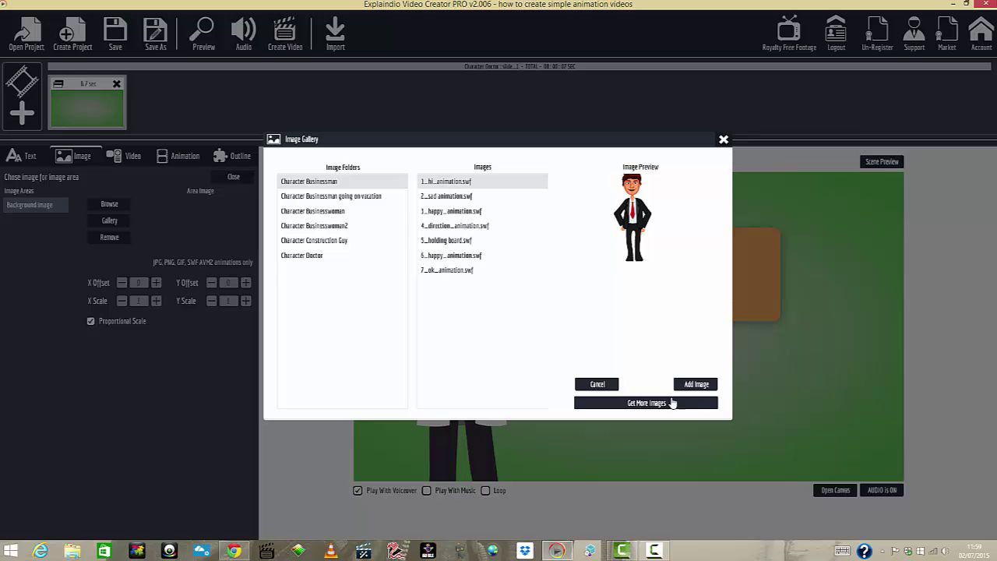
{"action": "left_click", "coordinate": [598, 385]}
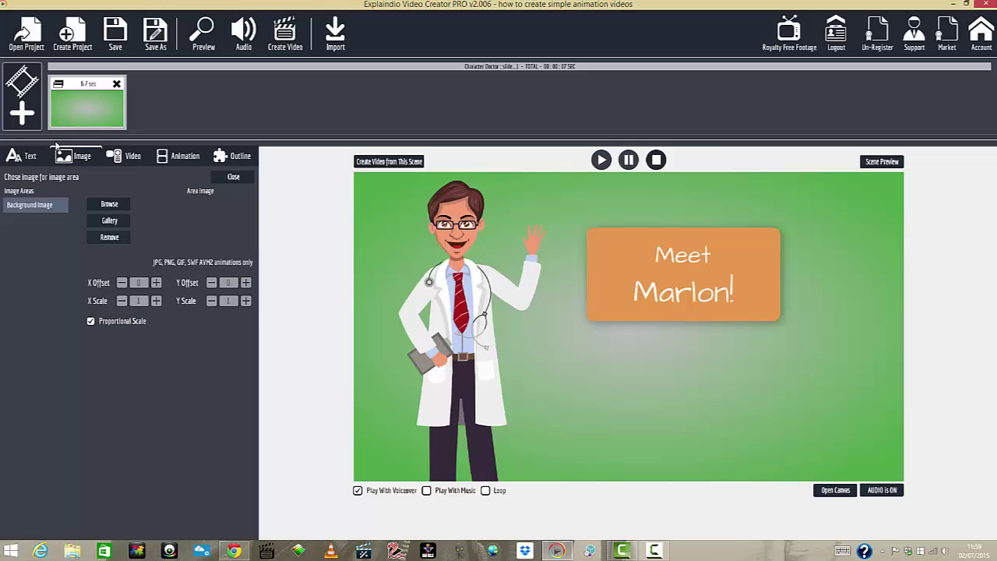
{"action": "left_click", "coordinate": [111, 204]}
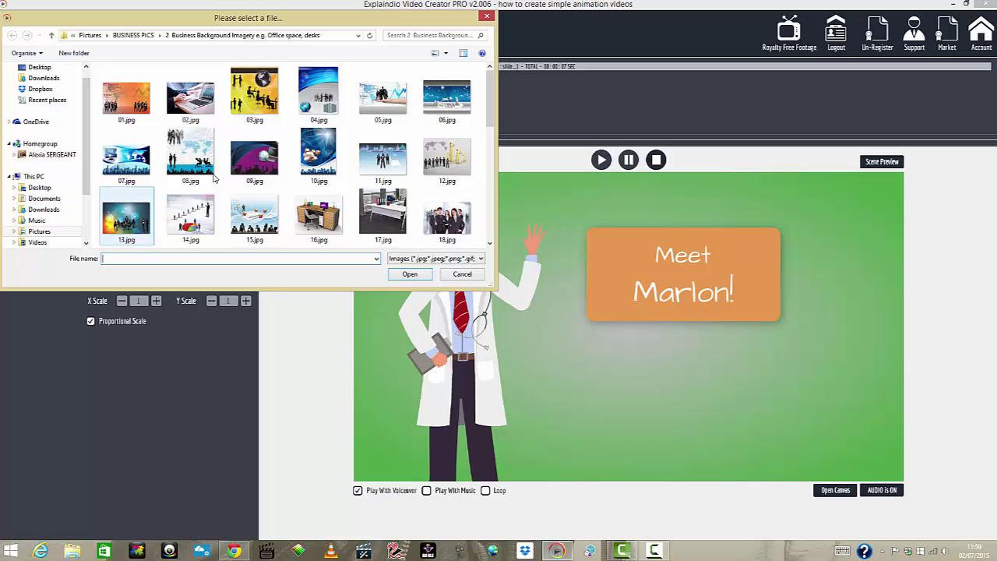
{"action": "left_click", "coordinate": [137, 107]}
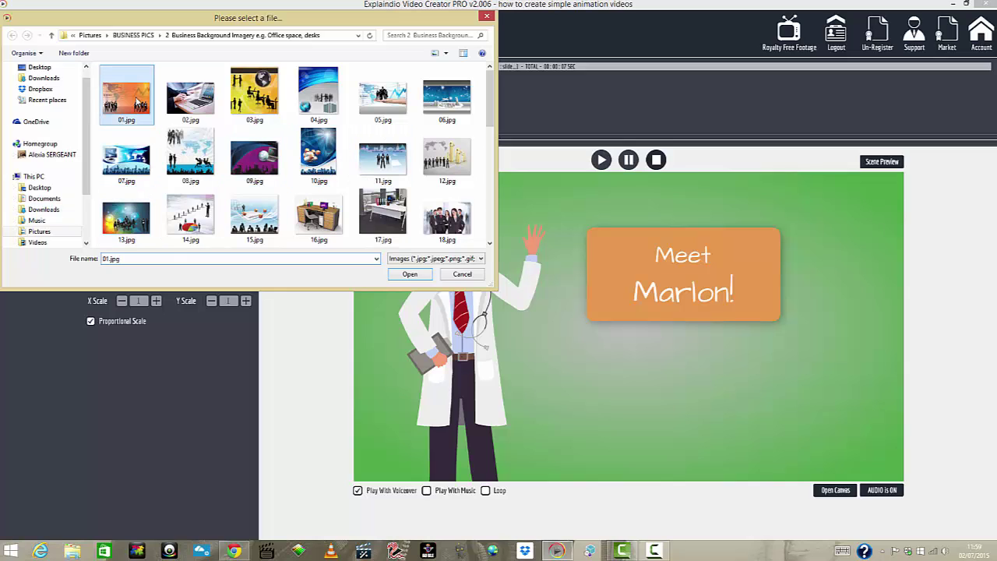
{"action": "left_click", "coordinate": [404, 279]}
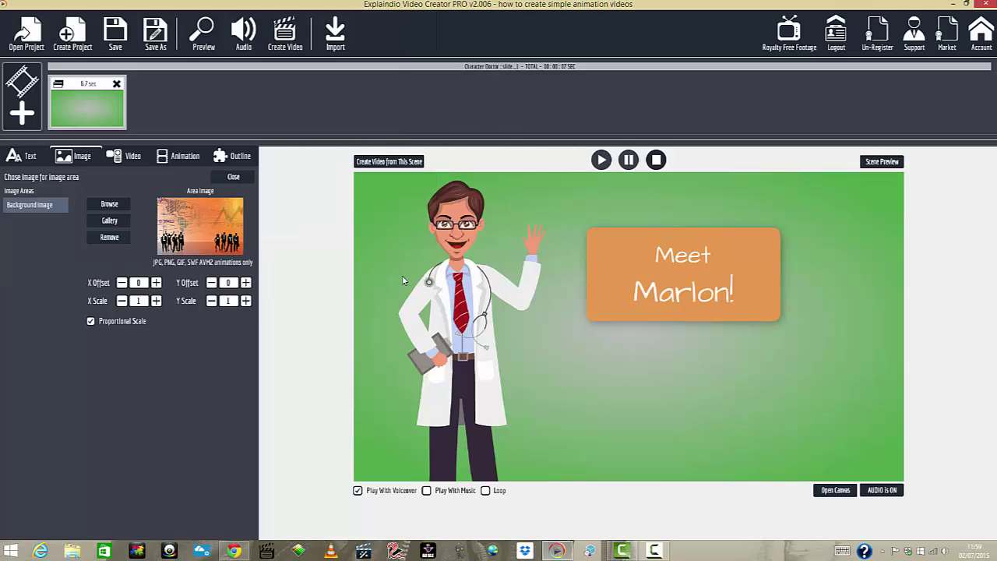
{"action": "left_click", "coordinate": [600, 161]}
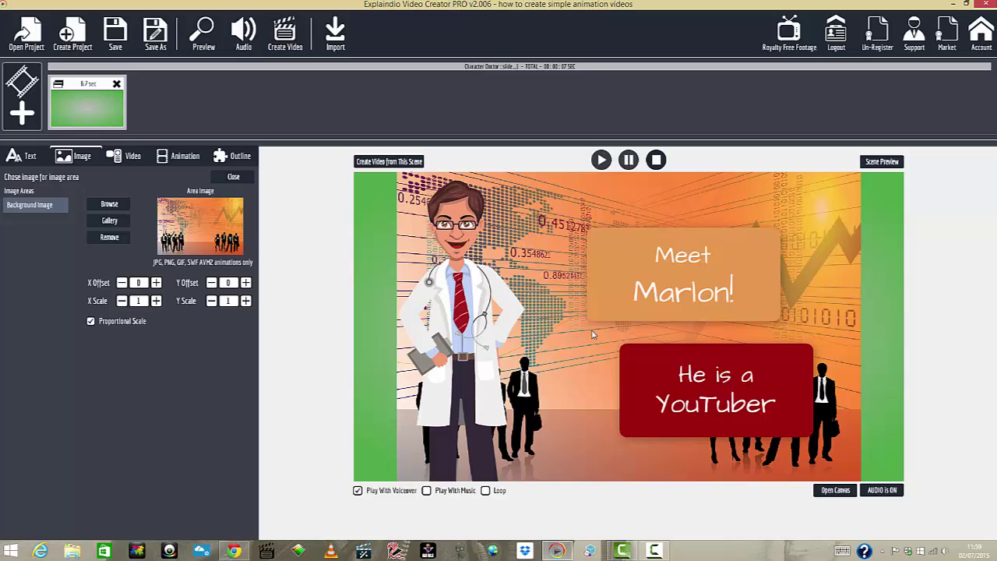
Enlarge the background image proportionally to a scale of 1.25.
{"action": "left_click", "coordinate": [156, 301]}
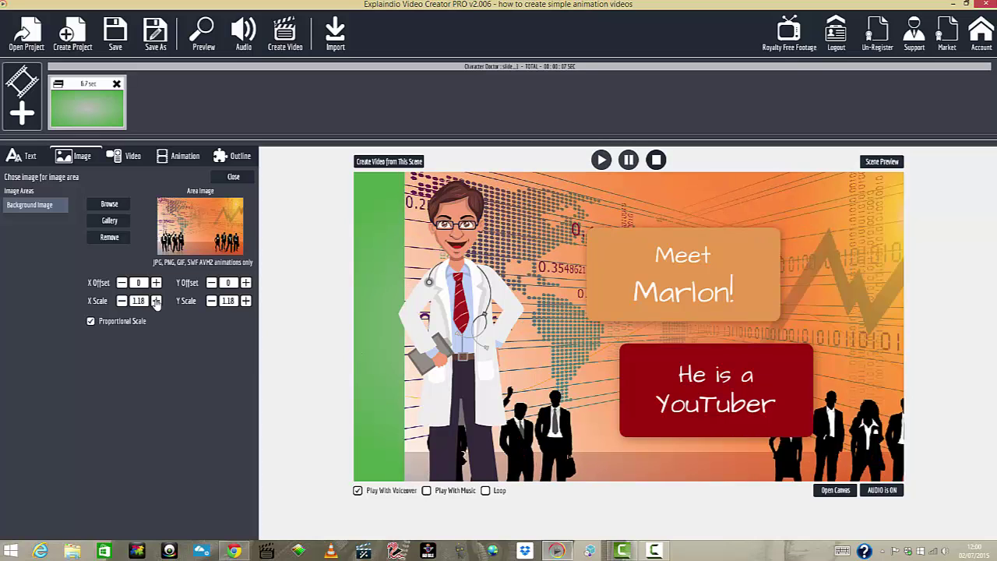
{"action": "left_click", "coordinate": [156, 300]}
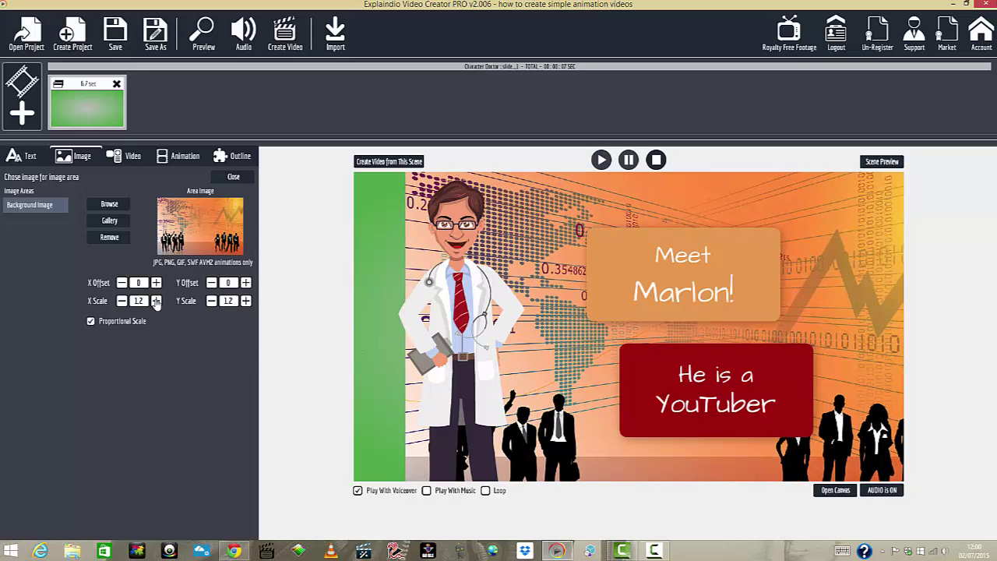
{"action": "left_click", "coordinate": [155, 301]}
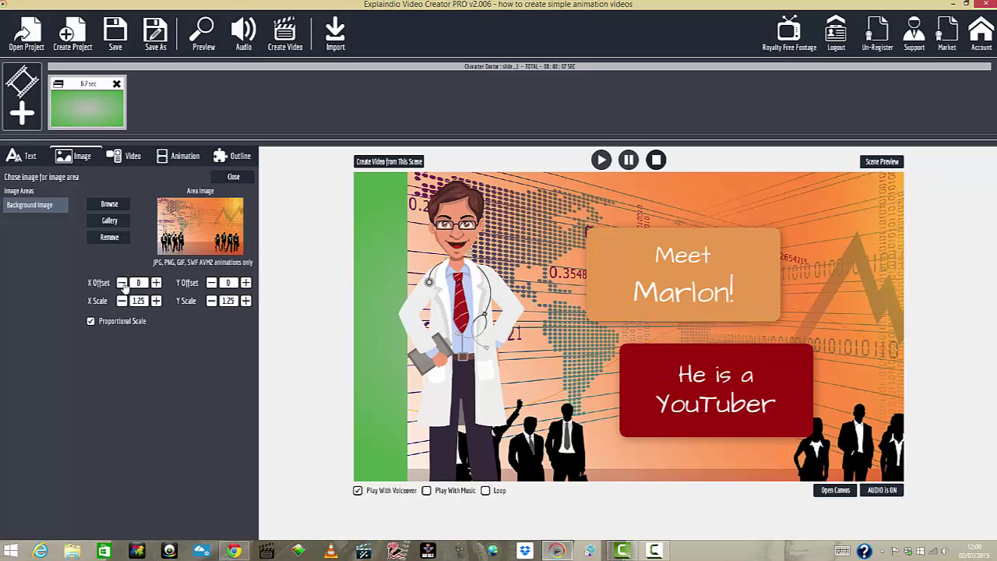
Shift the background image horizontally to an X offset of -126 and replay the scene.
{"action": "left_click", "coordinate": [122, 283]}
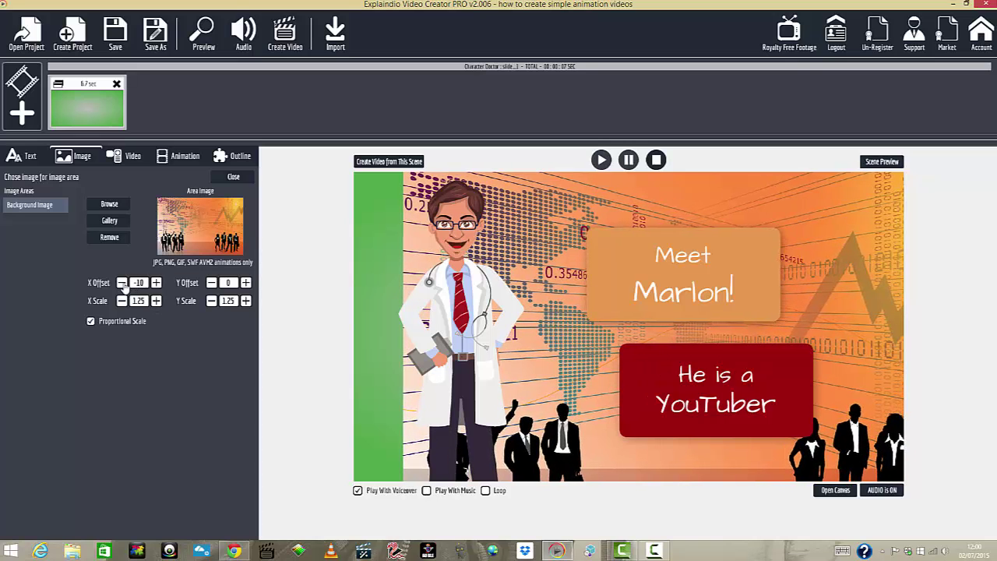
{"action": "left_click", "coordinate": [122, 283]}
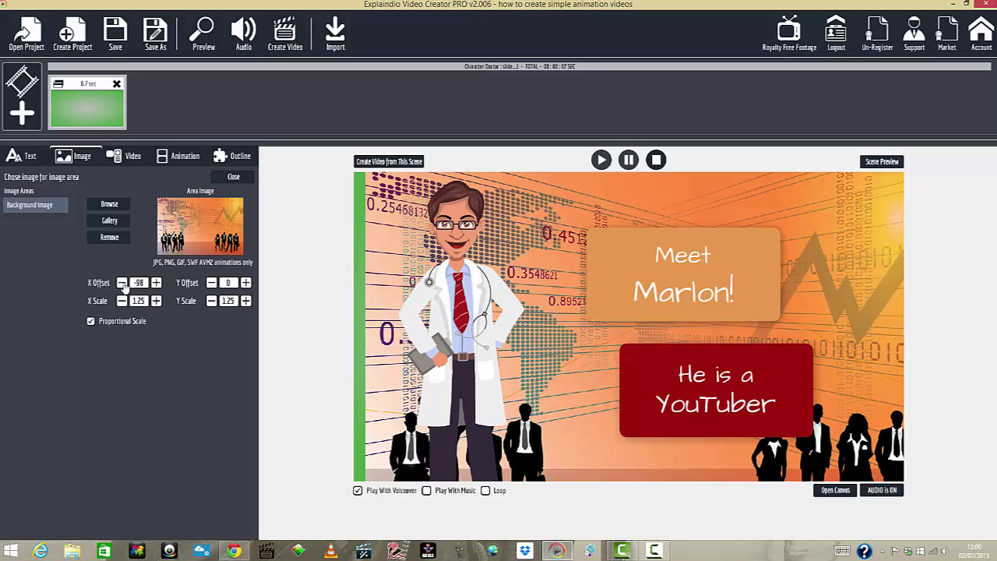
{"action": "left_click", "coordinate": [123, 283]}
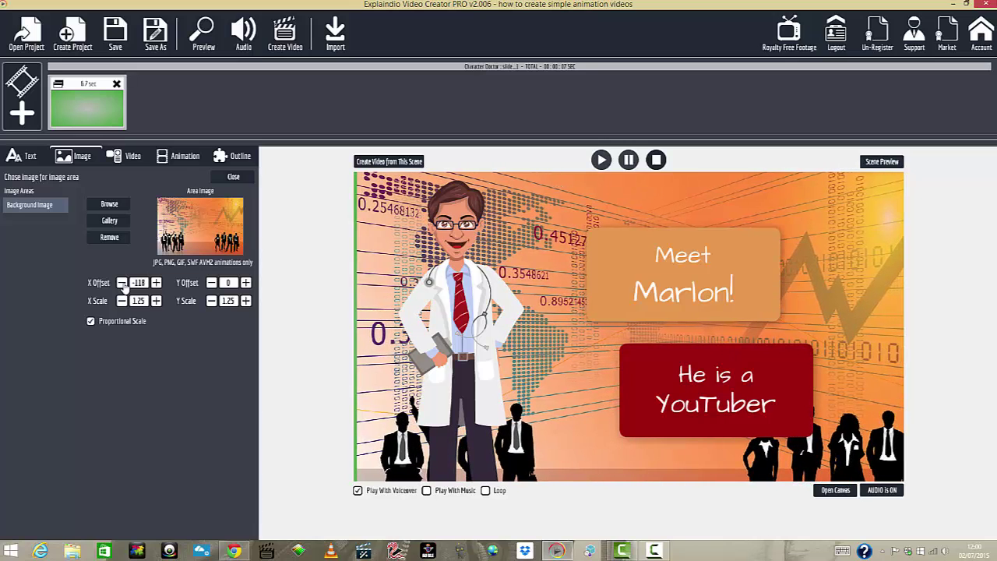
{"action": "left_click", "coordinate": [123, 283]}
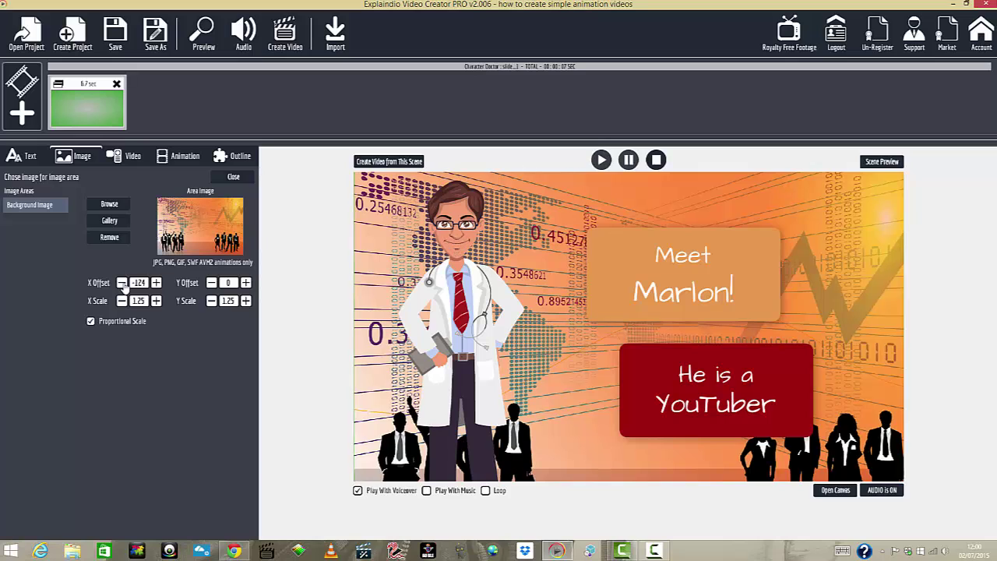
{"action": "left_click", "coordinate": [122, 283]}
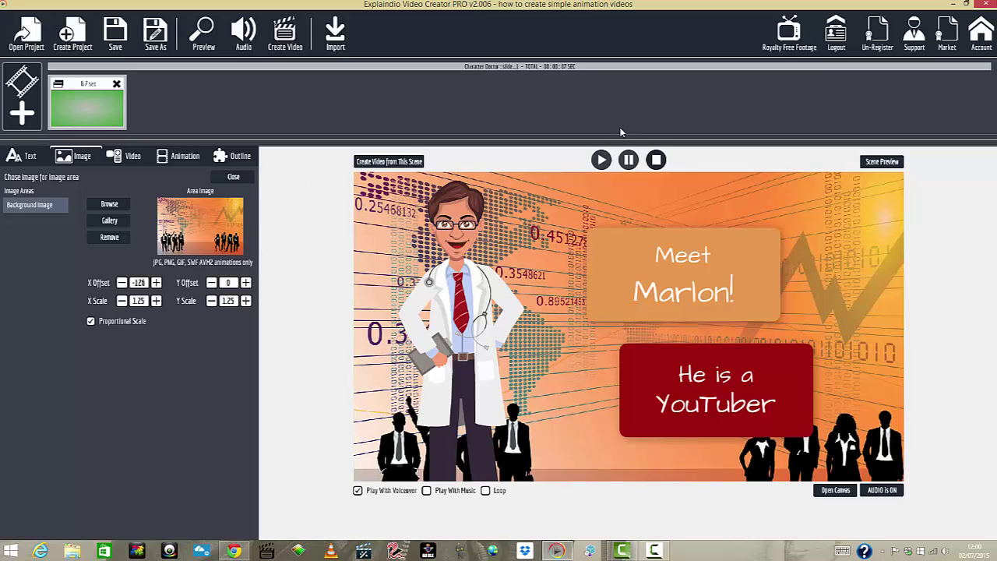
{"action": "left_click", "coordinate": [602, 161]}
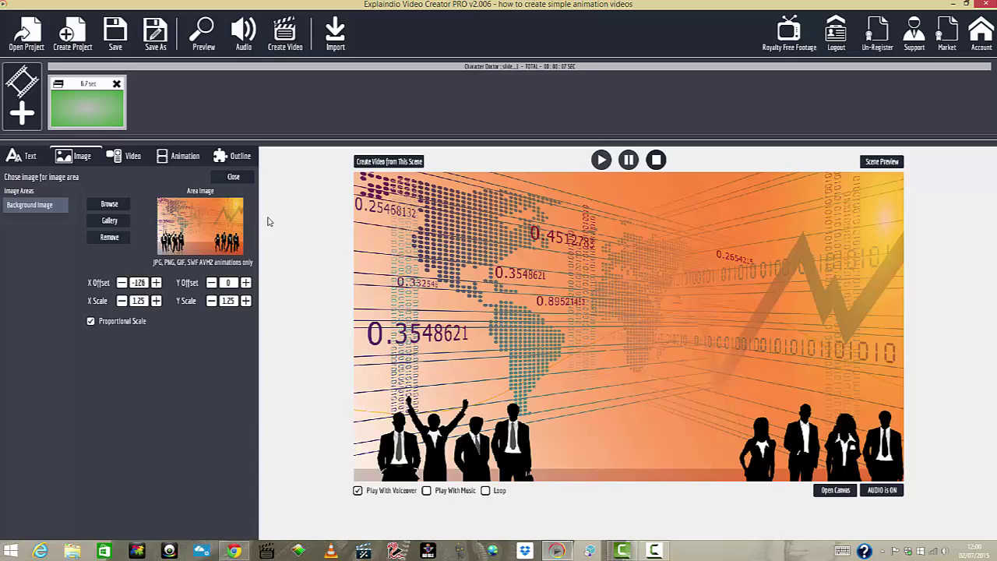
Shift the background image vertically to a Y offset of -33 and replay the scene.
{"action": "left_click", "coordinate": [211, 283]}
{"action": "left_click", "coordinate": [212, 282]}
{"action": "left_click", "coordinate": [212, 283]}
{"action": "left_click", "coordinate": [211, 283]}
{"action": "left_click", "coordinate": [211, 283]}
{"action": "left_click", "coordinate": [211, 283]}
{"action": "left_click", "coordinate": [211, 283]}
{"action": "left_click", "coordinate": [212, 283]}
{"action": "left_click", "coordinate": [211, 283]}
{"action": "left_click", "coordinate": [211, 283]}
{"action": "left_click", "coordinate": [211, 283]}
{"action": "left_click", "coordinate": [211, 283]}
{"action": "left_click", "coordinate": [212, 283]}
{"action": "left_click", "coordinate": [211, 283]}
{"action": "left_click", "coordinate": [211, 283]}
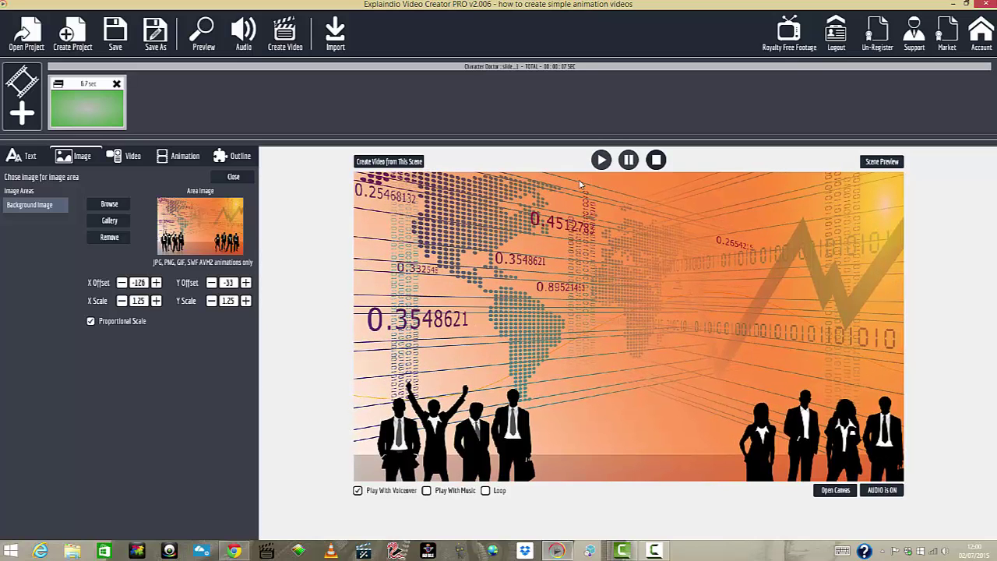
{"action": "left_click", "coordinate": [601, 161]}
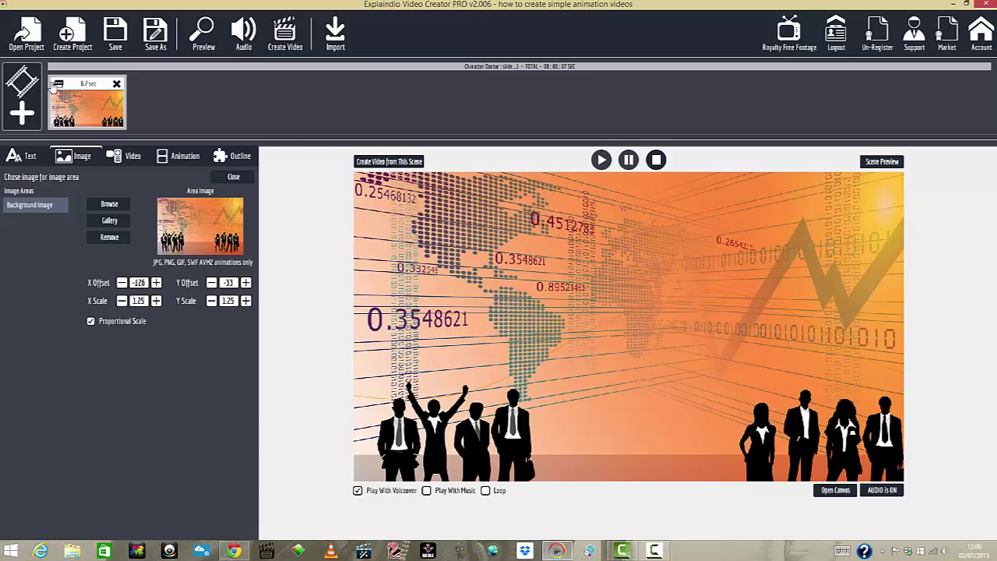
Create a new scene and open the sketch image library for its canvas.
{"action": "left_click", "coordinate": [22, 115]}
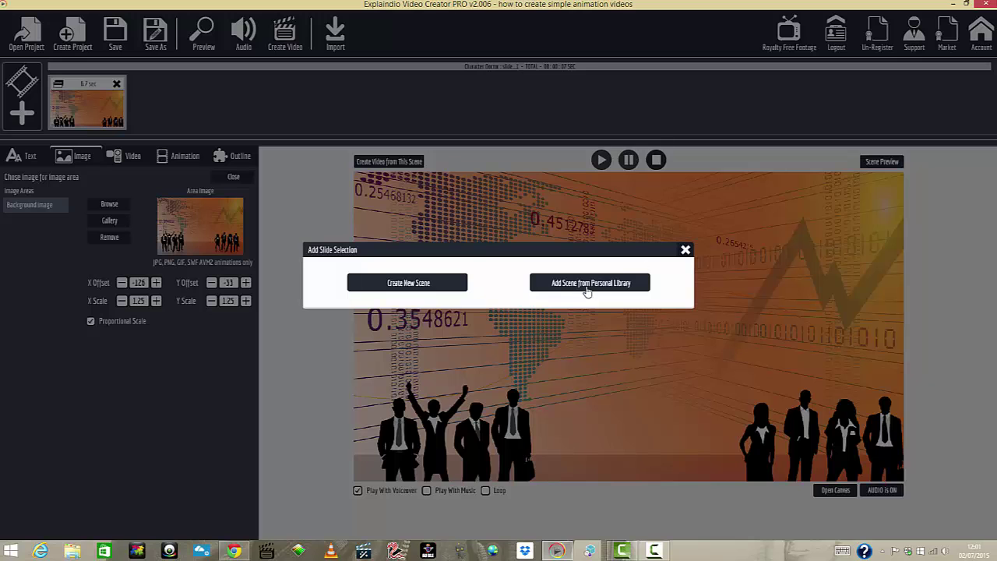
{"action": "left_click", "coordinate": [431, 287]}
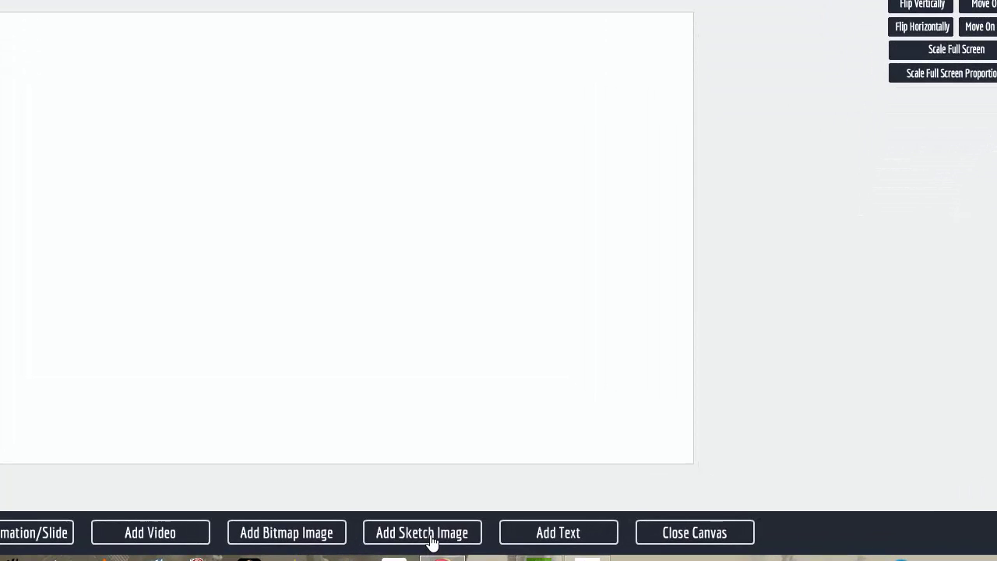
{"action": "left_click", "coordinate": [432, 538]}
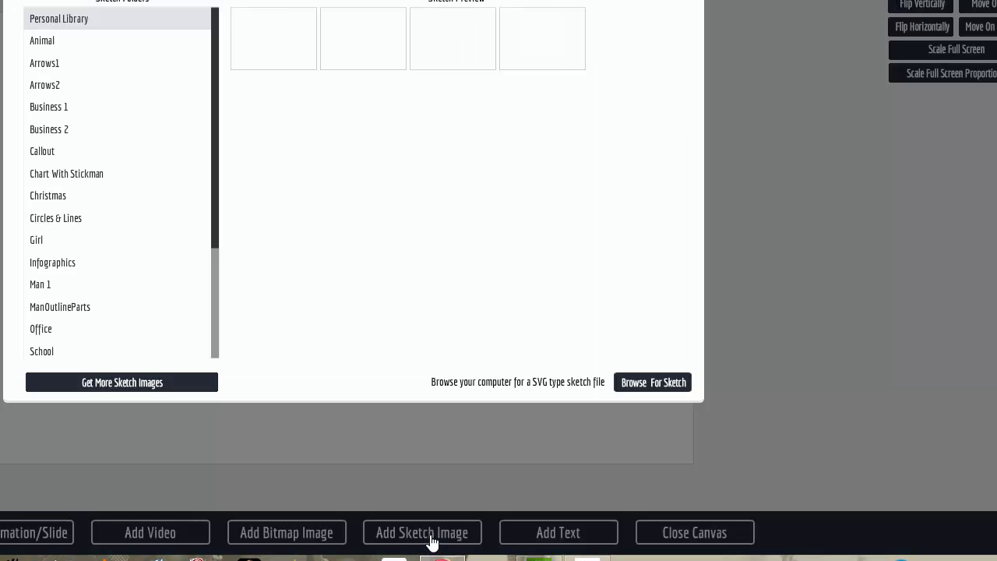
Browse the sketch folders and insert the orange-striped fish from the Animal folder onto the canvas.
{"action": "scroll", "coordinate": [144, 171], "scroll_direction": "down", "scroll_amount": 5}
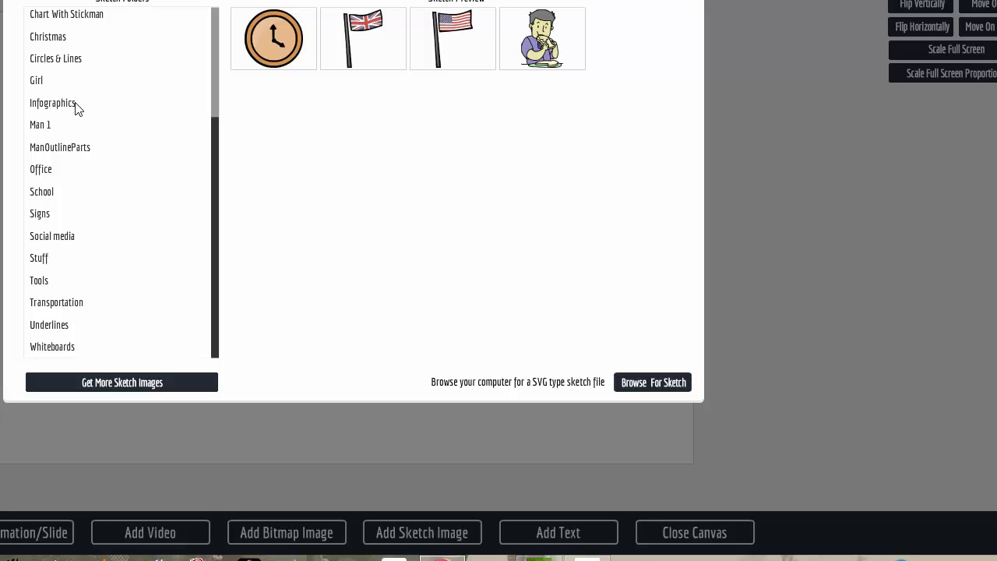
{"action": "left_click", "coordinate": [56, 84]}
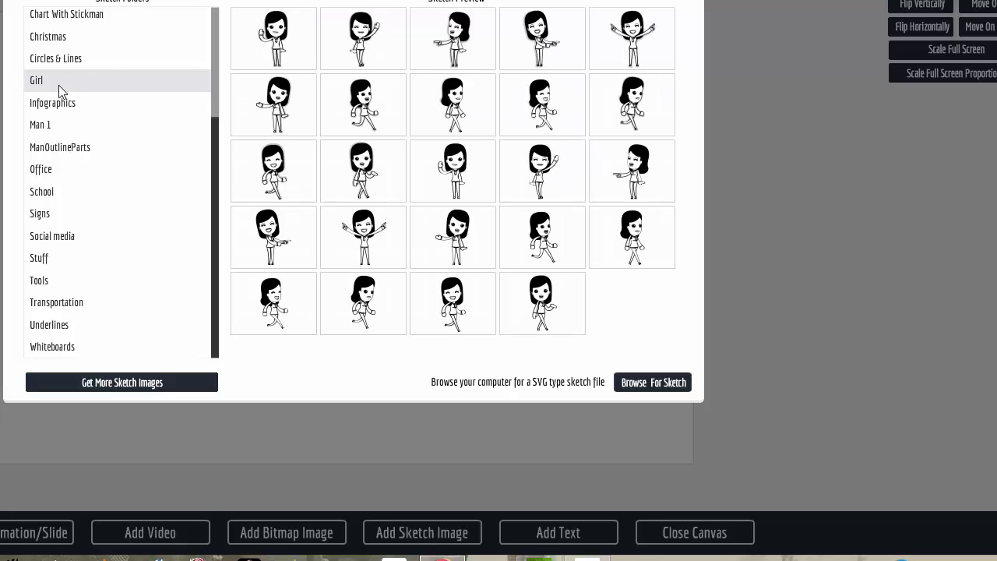
{"action": "left_click", "coordinate": [106, 60]}
{"action": "scroll", "coordinate": [171, 100], "scroll_direction": "up", "scroll_amount": 1}
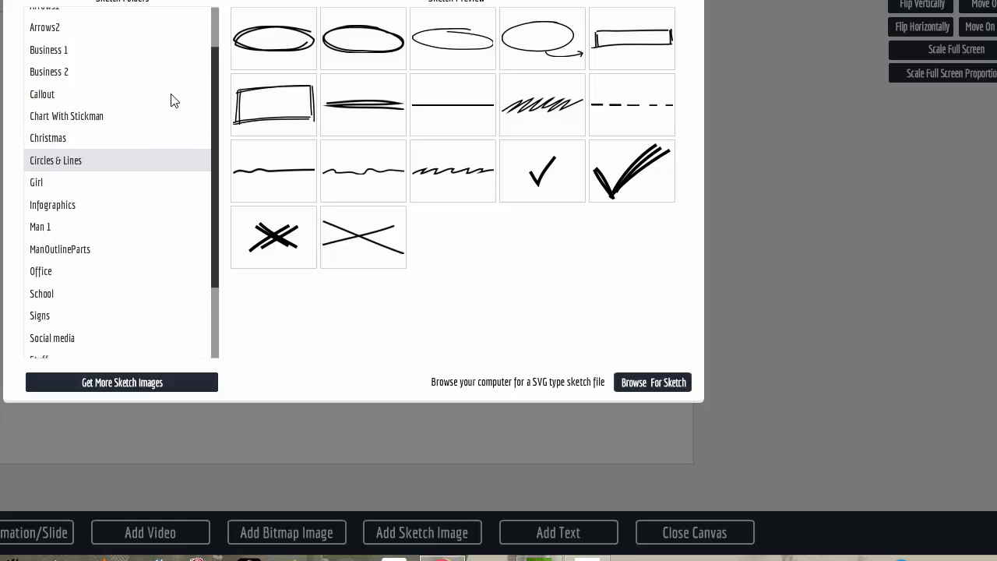
{"action": "left_click", "coordinate": [164, 117]}
{"action": "scroll", "coordinate": [129, 129], "scroll_direction": "up", "scroll_amount": 2}
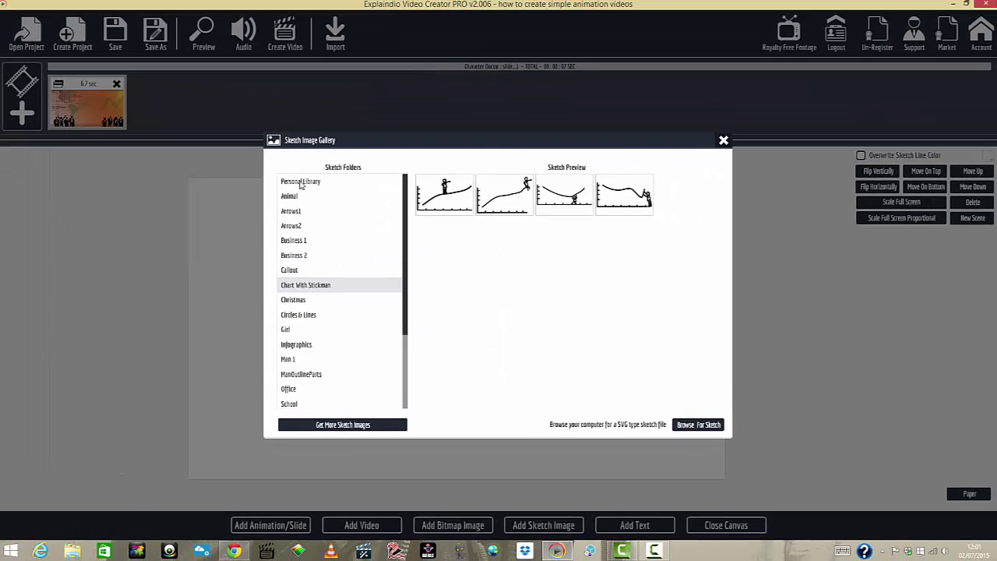
{"action": "left_click", "coordinate": [253, 150]}
{"action": "left_click", "coordinate": [245, 165]}
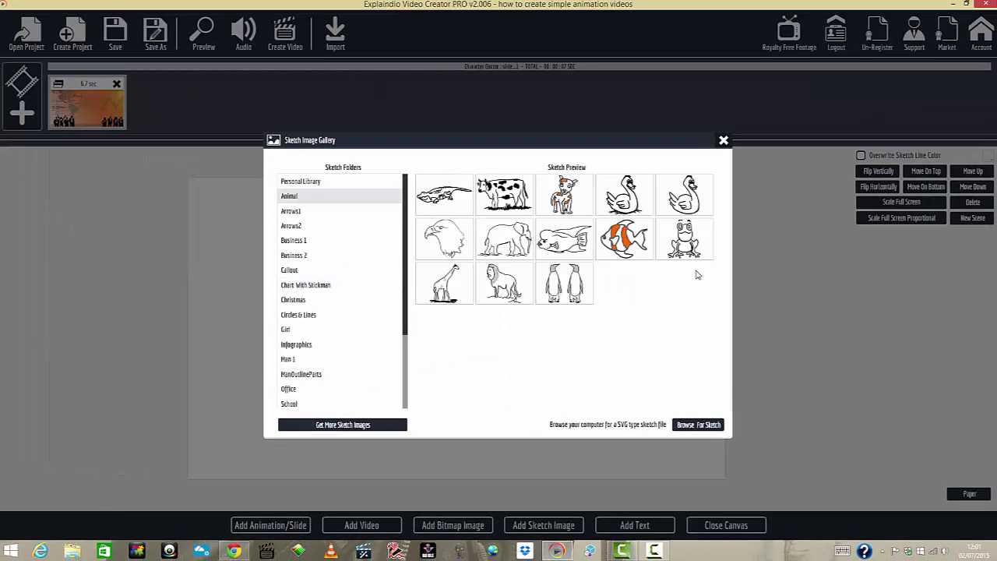
{"action": "left_click", "coordinate": [629, 240]}
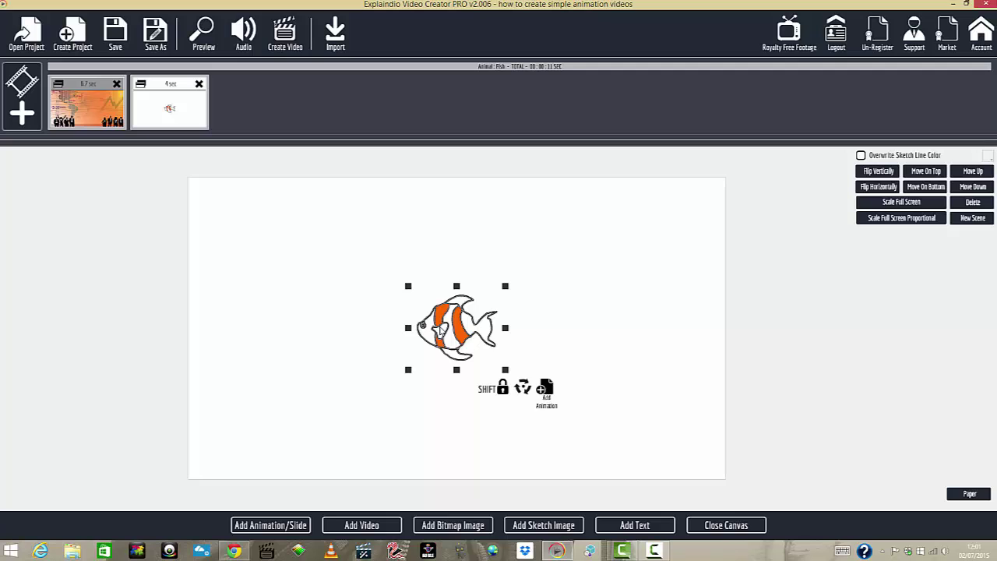
Animate the fish from beyond the canvas's right edge to a first path point of 12 frames in the canvas's lower-right area.
{"action": "left_click_drag", "start_coordinate": [442, 332], "coordinate": [598, 323]}
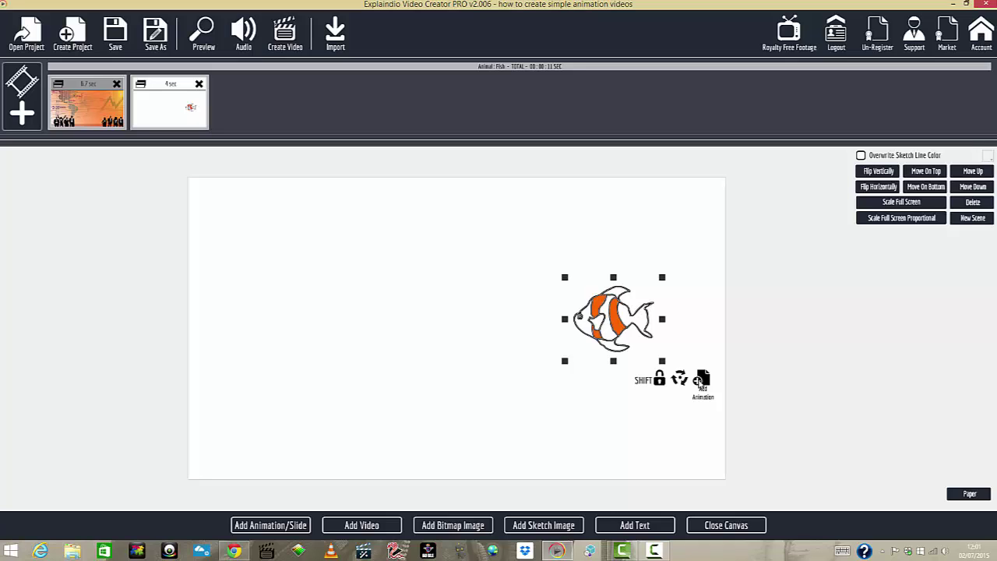
{"action": "left_click", "coordinate": [700, 380]}
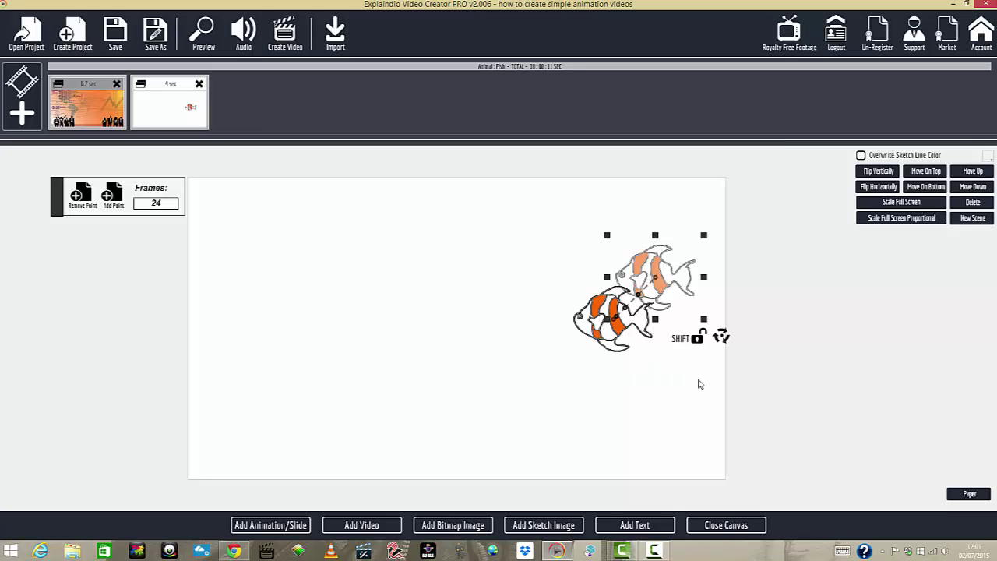
{"action": "left_click_drag", "start_coordinate": [649, 274], "coordinate": [499, 354]}
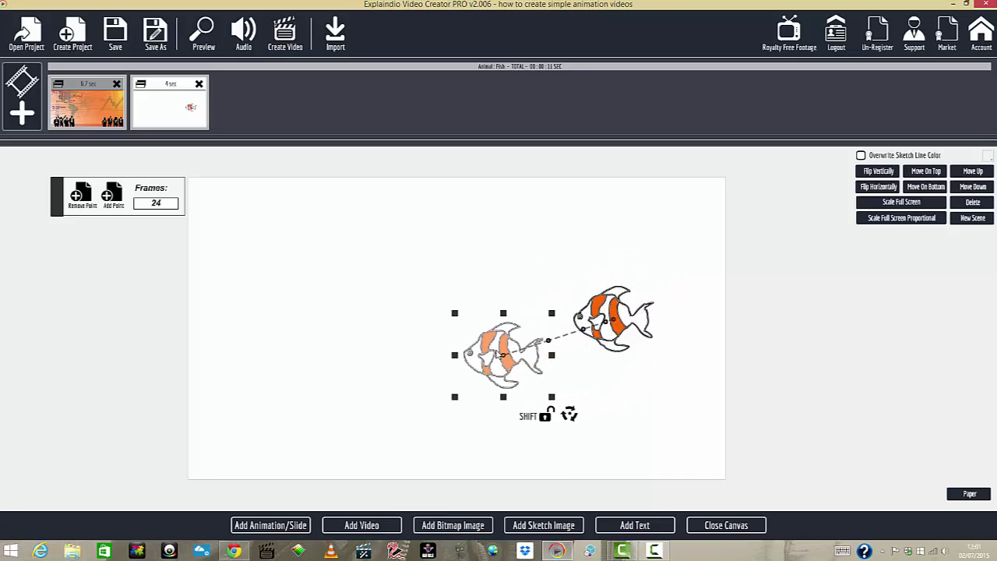
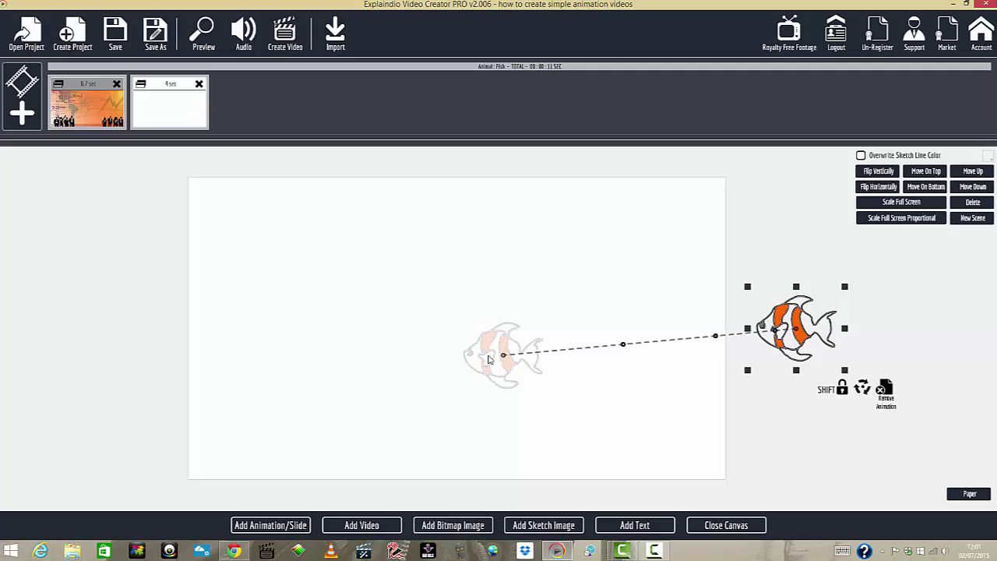
{"action": "left_click", "coordinate": [492, 359]}
{"action": "left_click_drag", "start_coordinate": [529, 355], "coordinate": [613, 385]}
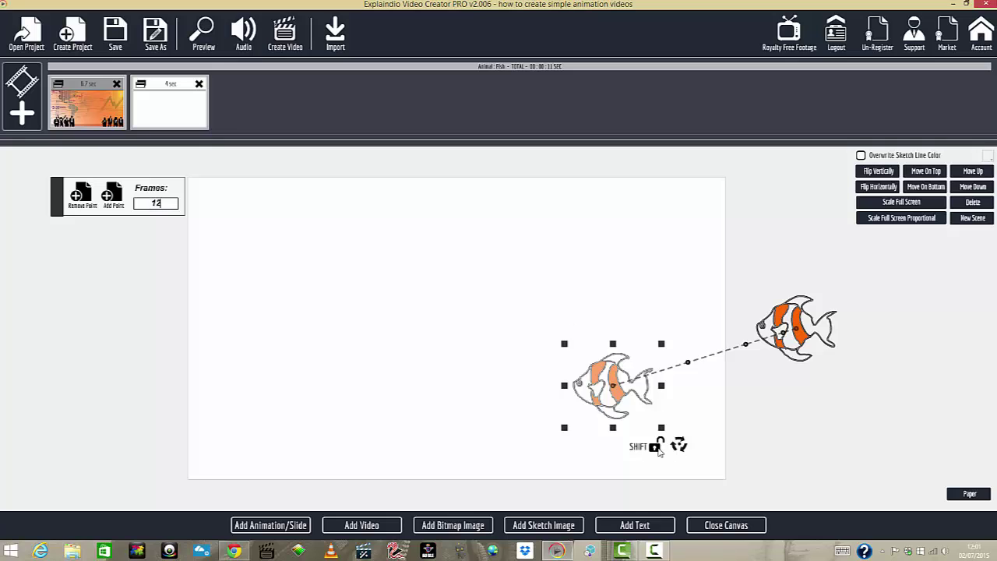
{"action": "left_click", "coordinate": [658, 449]}
Add a second path point in the canvas's lower middle, enlarge the fish there, and give it 12 frames.
{"action": "left_click", "coordinate": [110, 195]}
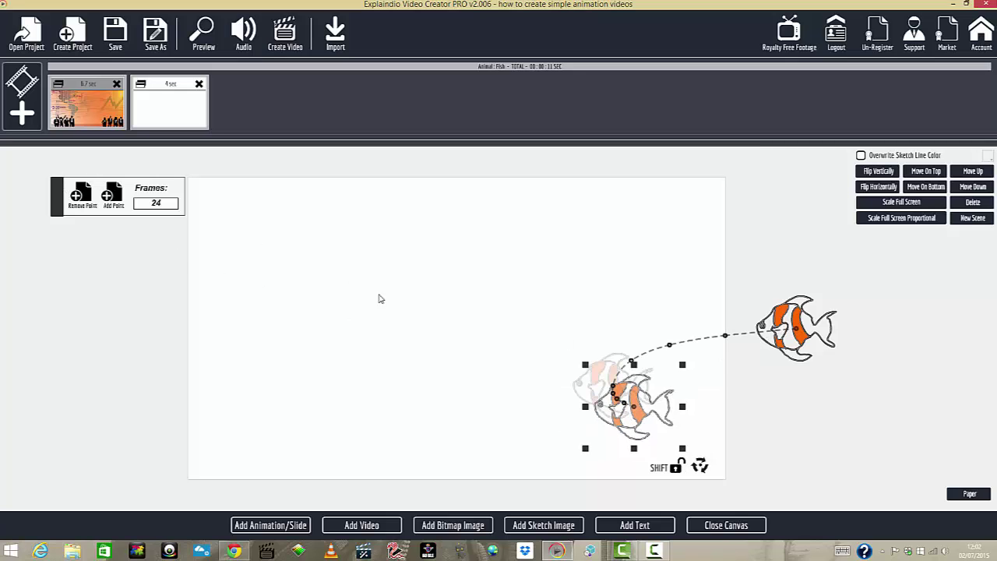
{"action": "left_click_drag", "start_coordinate": [628, 407], "coordinate": [471, 403]}
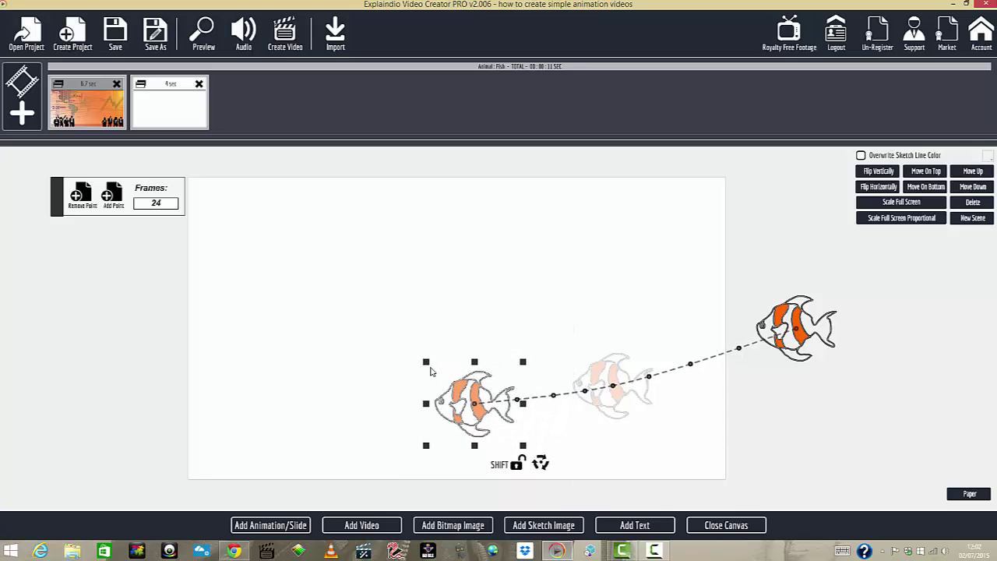
{"action": "left_click_drag", "start_coordinate": [426, 364], "coordinate": [402, 343]}
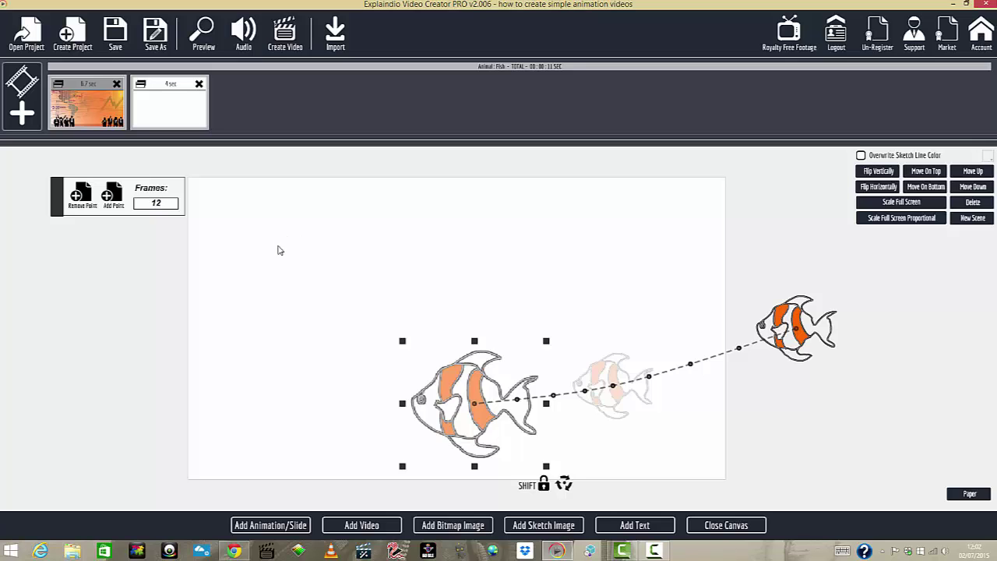
Add two further path points for the enlarged fish, placing both at the same spot in the canvas's lower-left area.
{"action": "left_click", "coordinate": [110, 195]}
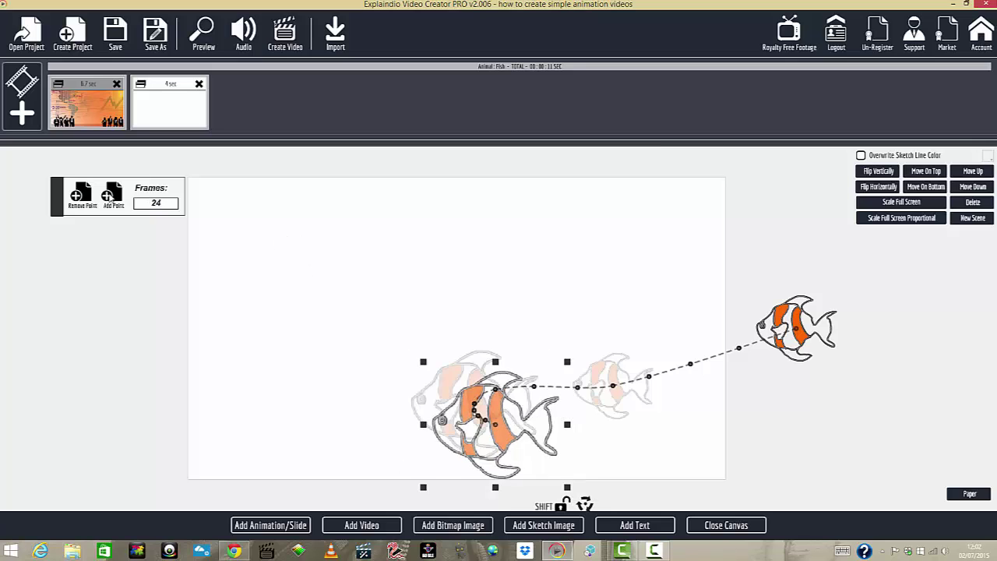
{"action": "left_click_drag", "start_coordinate": [476, 421], "coordinate": [307, 411]}
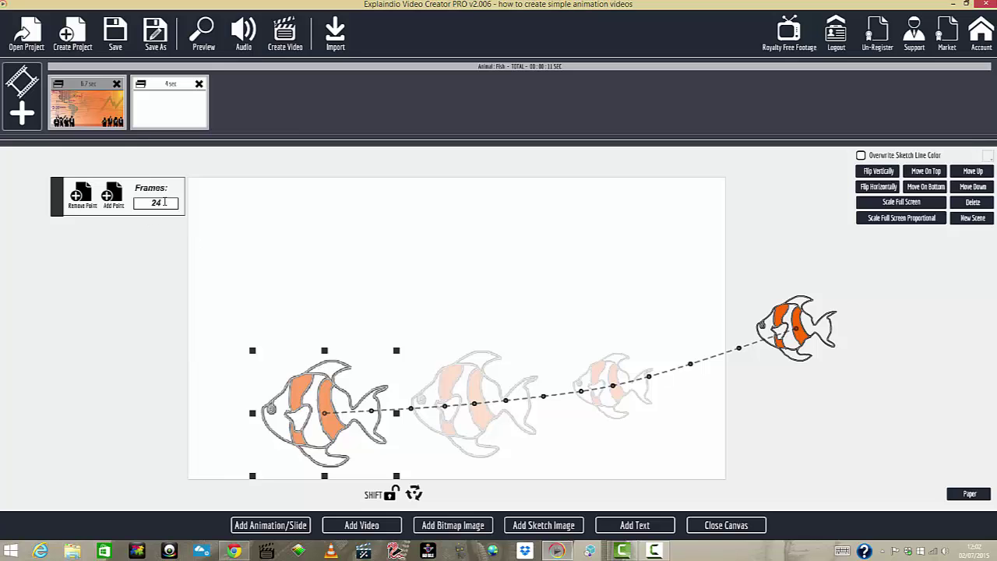
{"action": "left_click", "coordinate": [114, 201]}
{"action": "left_click_drag", "start_coordinate": [345, 435], "coordinate": [322, 412]}
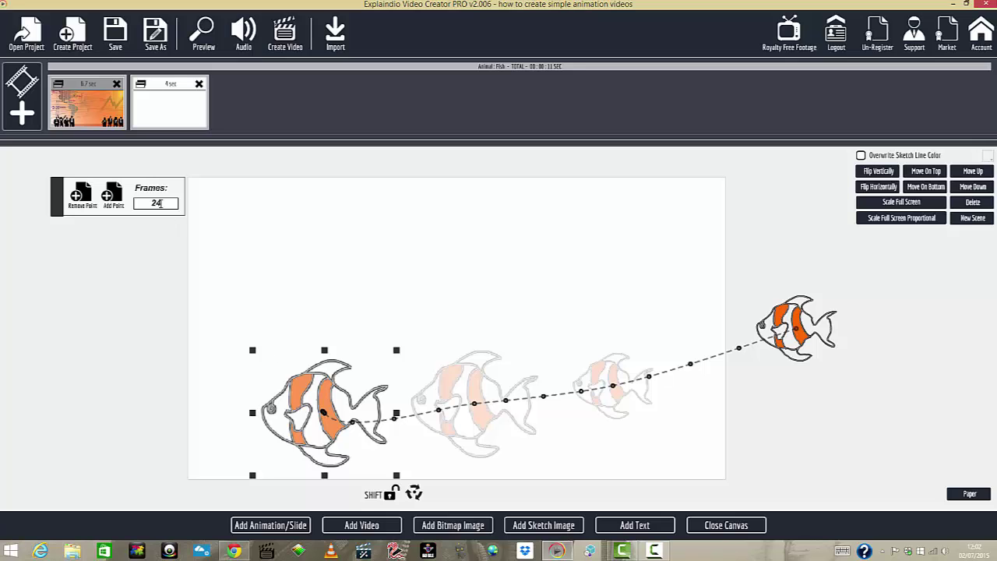
Add a path point above the lower-left fish, flip the fish horizontally, and shift it towards the canvas's left edge.
{"action": "left_click", "coordinate": [106, 198]}
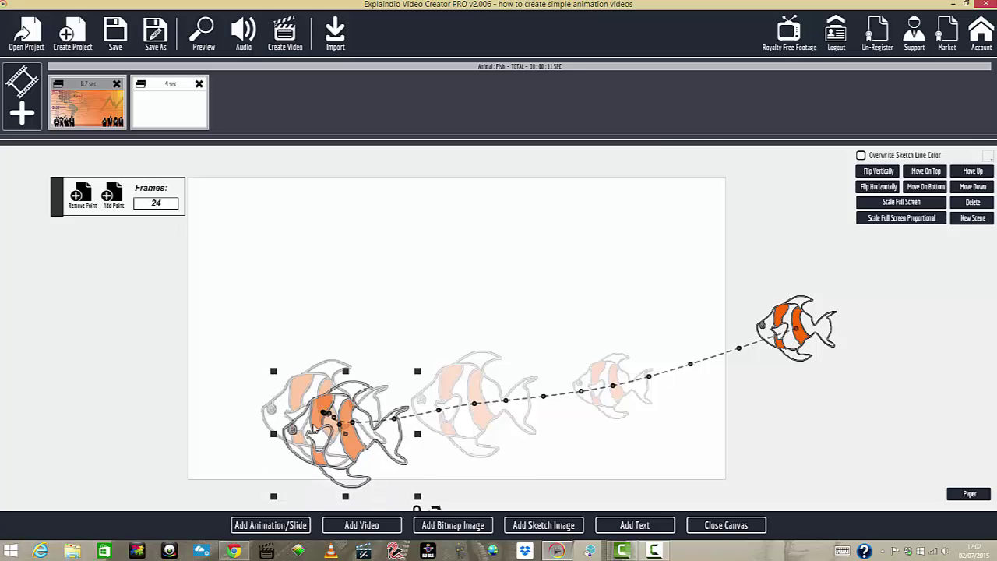
{"action": "left_click_drag", "start_coordinate": [311, 413], "coordinate": [271, 319]}
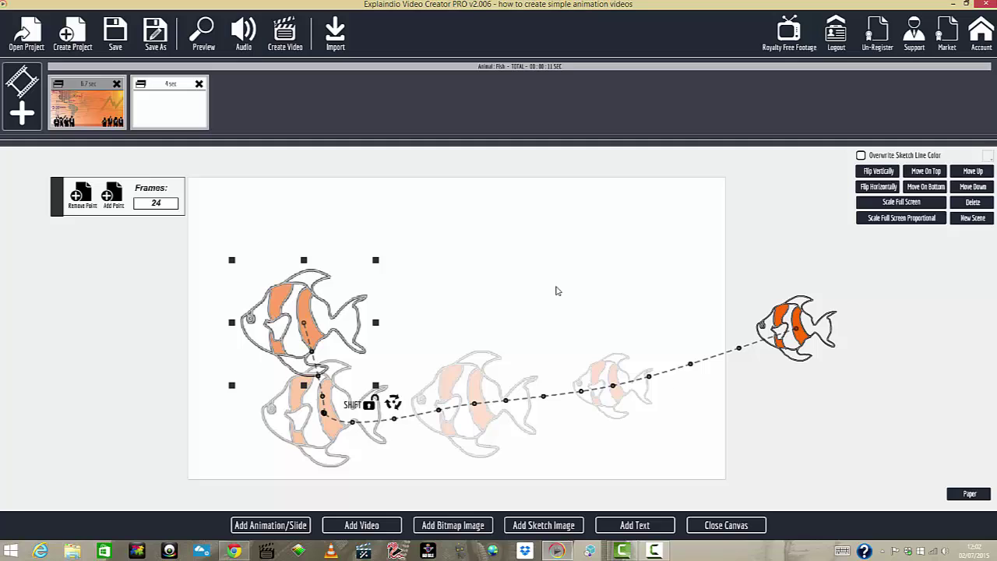
{"action": "left_click", "coordinate": [879, 188]}
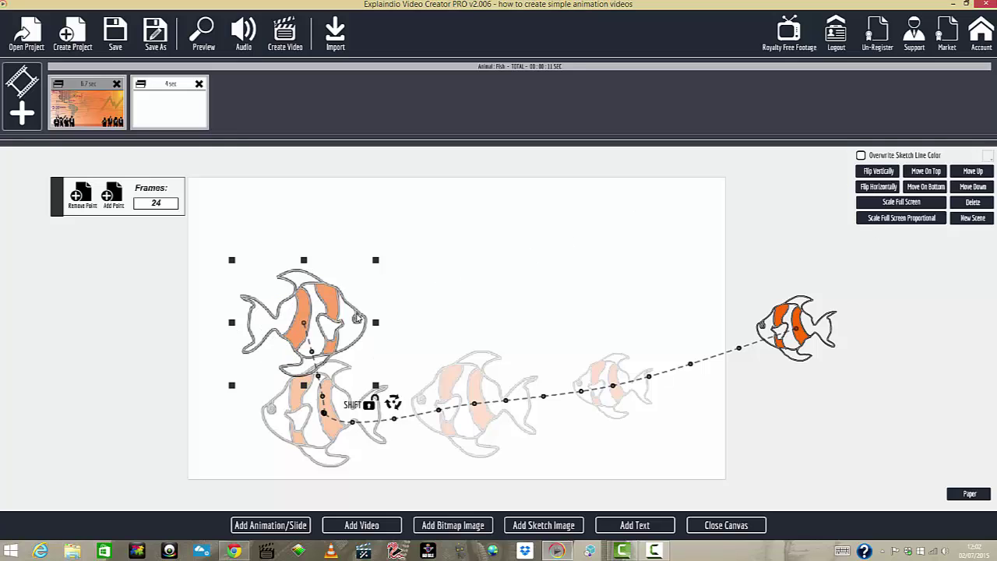
{"action": "left_click_drag", "start_coordinate": [331, 314], "coordinate": [297, 314]}
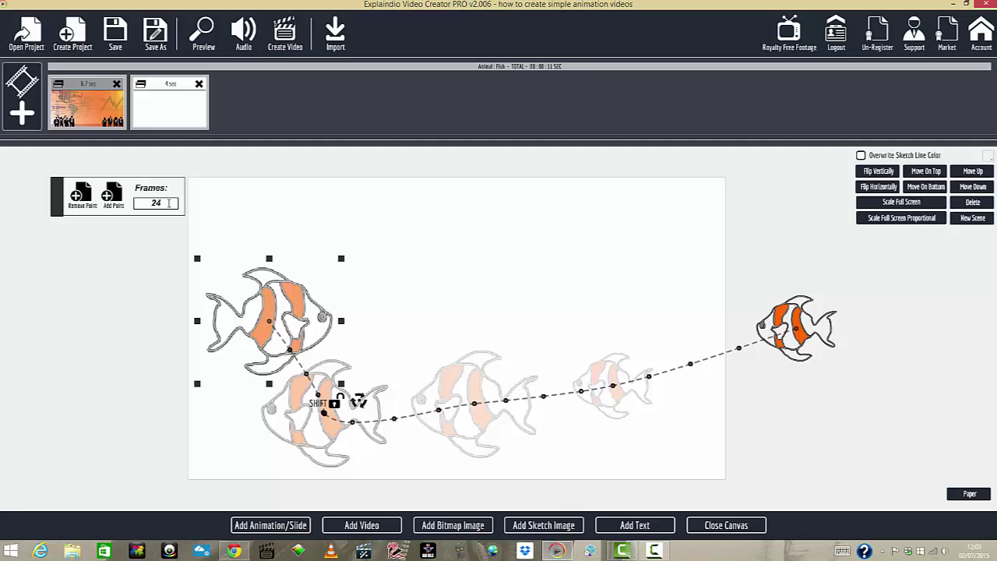
Add two path points that carry the flipped fish across the canvas, first to the middle, then near the right edge.
{"action": "left_click_drag", "start_coordinate": [169, 203], "coordinate": [139, 203]}
{"action": "left_click", "coordinate": [109, 201]}
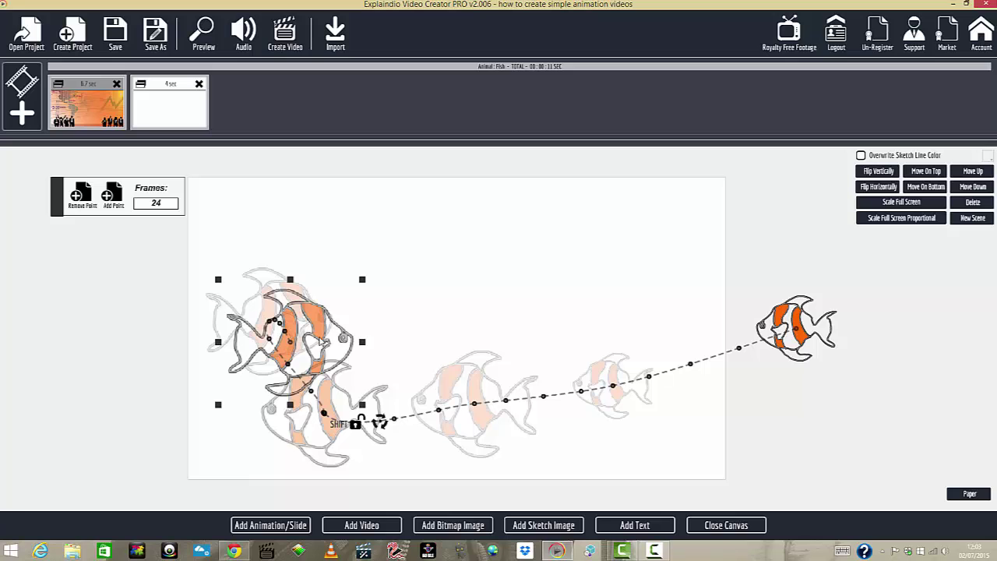
{"action": "left_click_drag", "start_coordinate": [319, 339], "coordinate": [474, 304]}
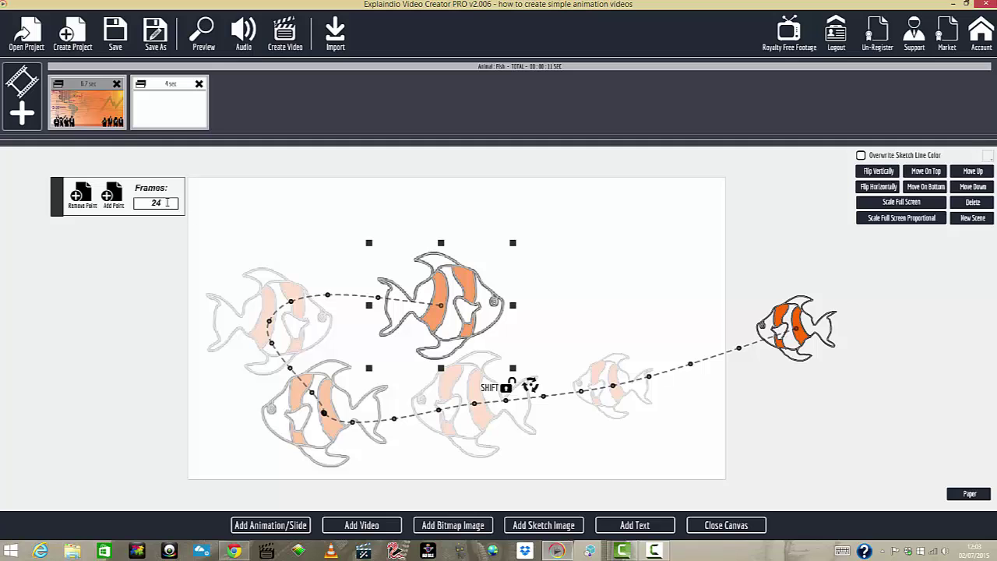
{"action": "left_click_drag", "start_coordinate": [166, 202], "coordinate": [142, 202]}
{"action": "left_click", "coordinate": [113, 193]}
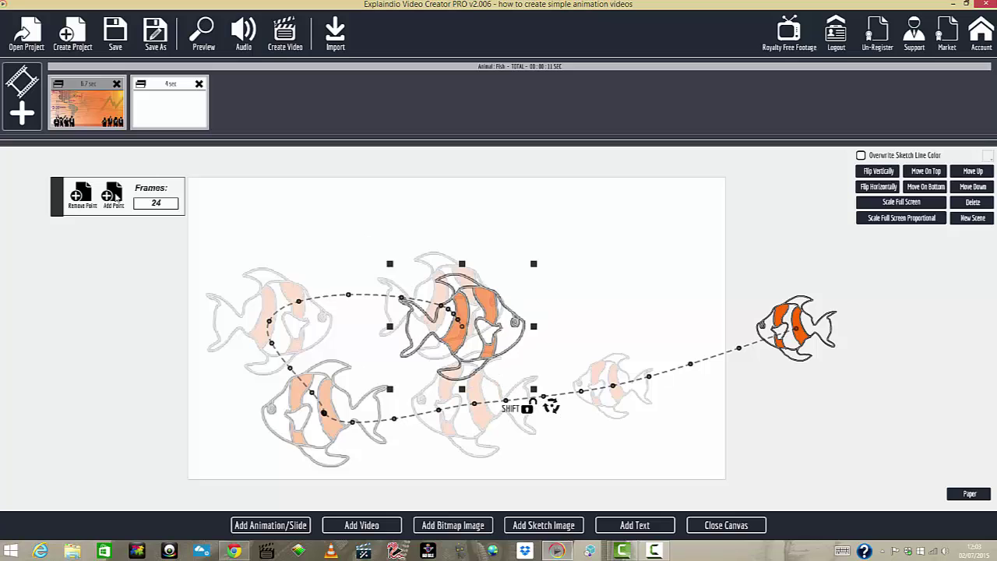
{"action": "left_click_drag", "start_coordinate": [501, 333], "coordinate": [670, 304]}
Add a final path point and place the flipped fish so that it swims out past the canvas's right edge.
{"action": "left_click", "coordinate": [115, 196]}
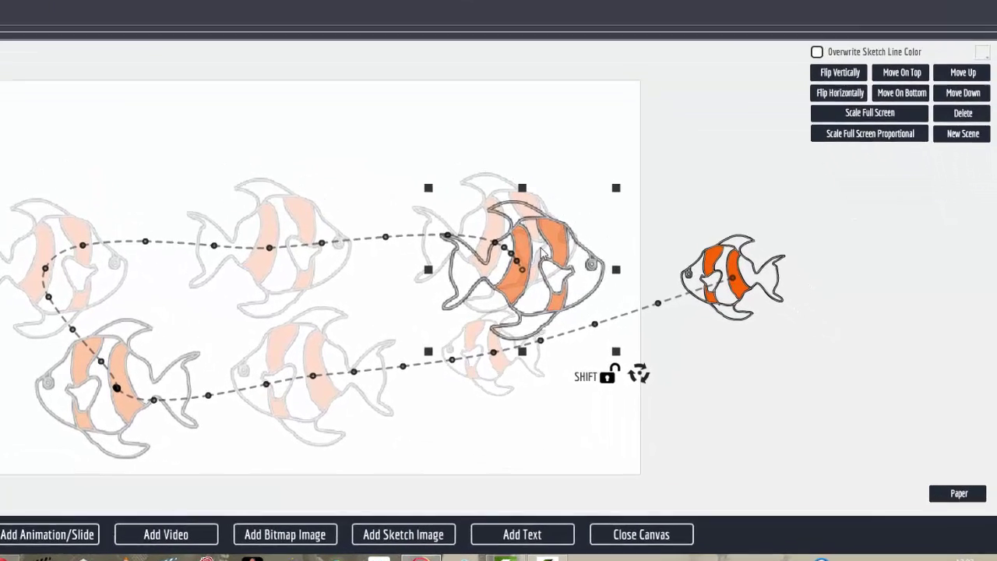
{"action": "left_click_drag", "start_coordinate": [650, 311], "coordinate": [693, 279]}
{"action": "left_click_drag", "start_coordinate": [586, 204], "coordinate": [663, 187]}
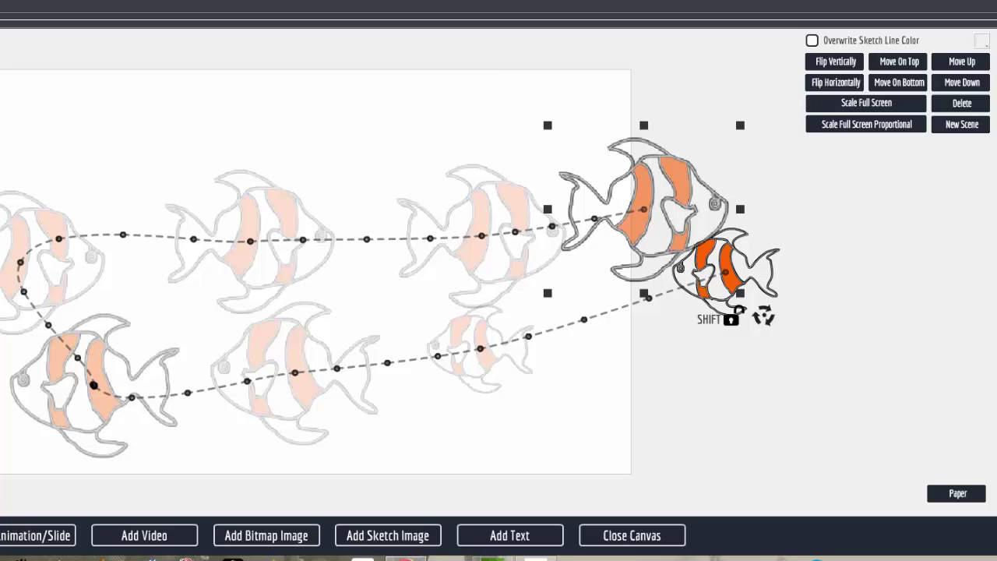
Close the canvas and play the fish scene.
{"action": "left_click", "coordinate": [655, 536]}
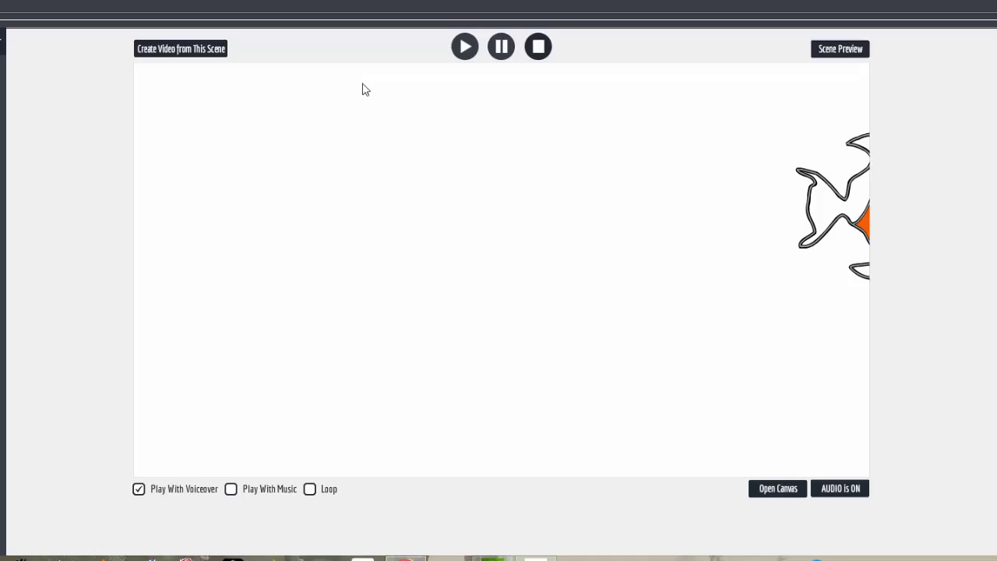
{"action": "left_click", "coordinate": [464, 48]}
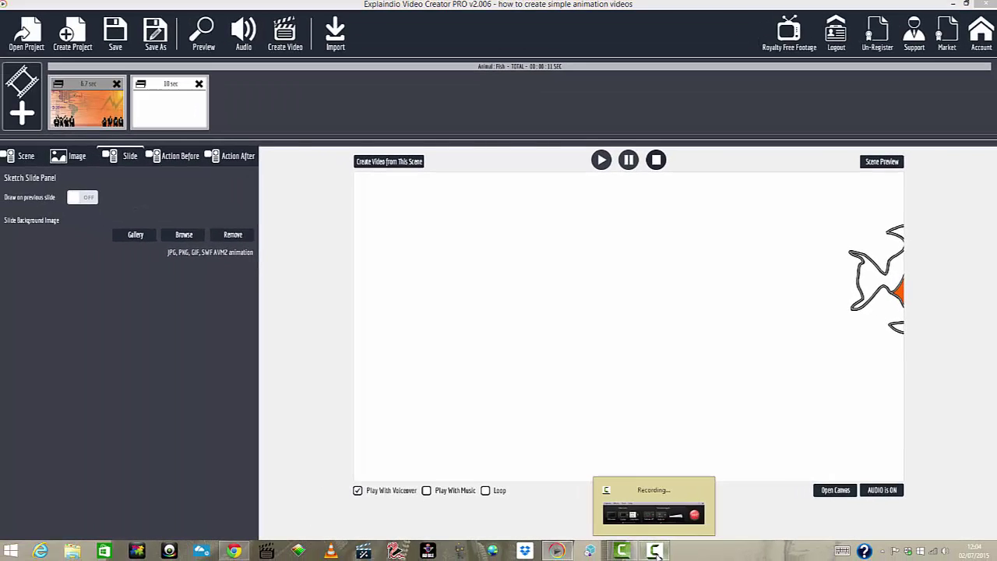
{"action": "left_click", "coordinate": [656, 552]}
{"action": "left_click", "coordinate": [657, 552]}
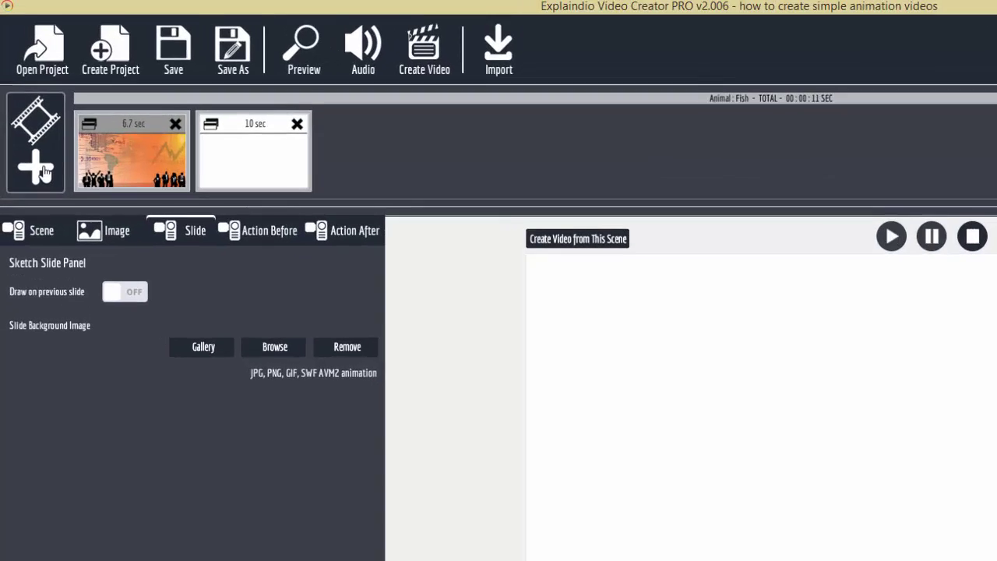
Create a new scene and import the bitmap 51dbaa7caf624.jpg from the BBW pictures folder onto its canvas as a sketch.
{"action": "left_click", "coordinate": [25, 115]}
{"action": "left_click", "coordinate": [612, 425]}
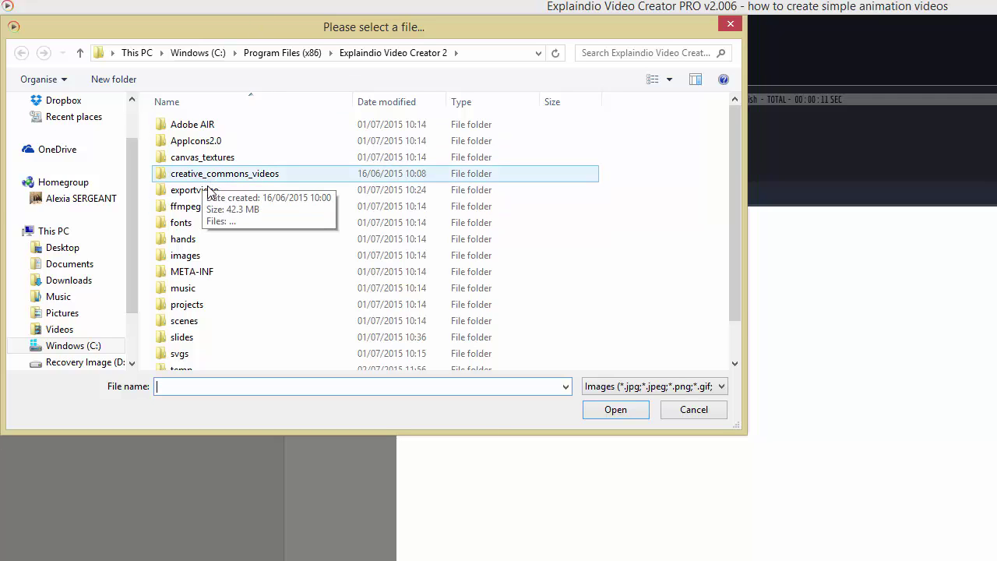
{"action": "left_click", "coordinate": [62, 314]}
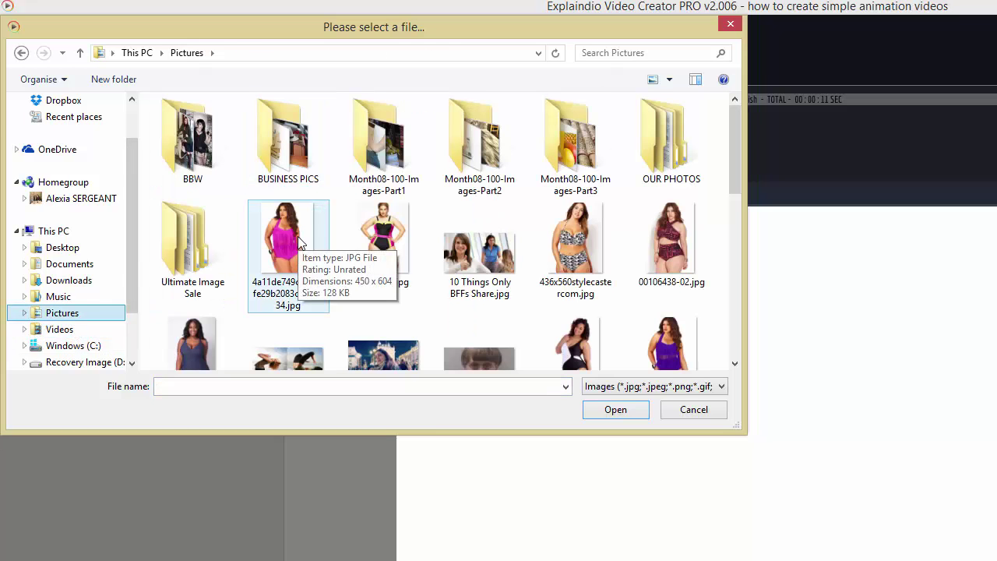
{"action": "double_click", "coordinate": [203, 156]}
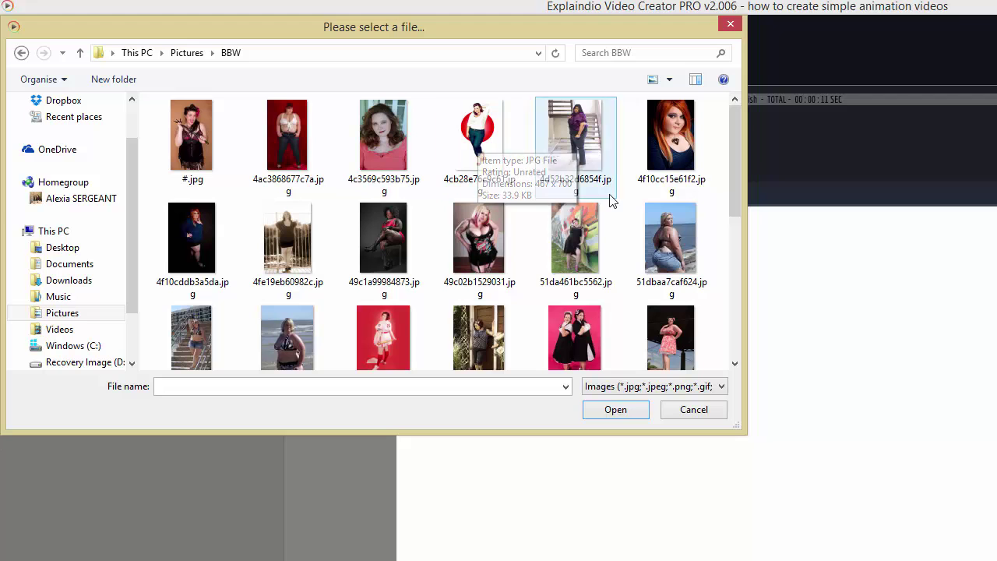
{"action": "left_click", "coordinate": [664, 226]}
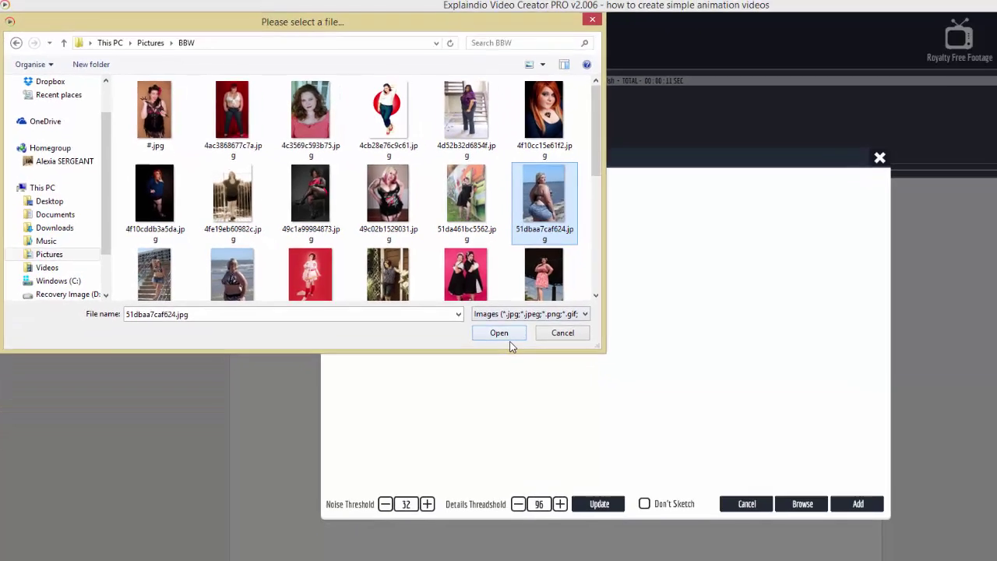
{"action": "left_click", "coordinate": [602, 400]}
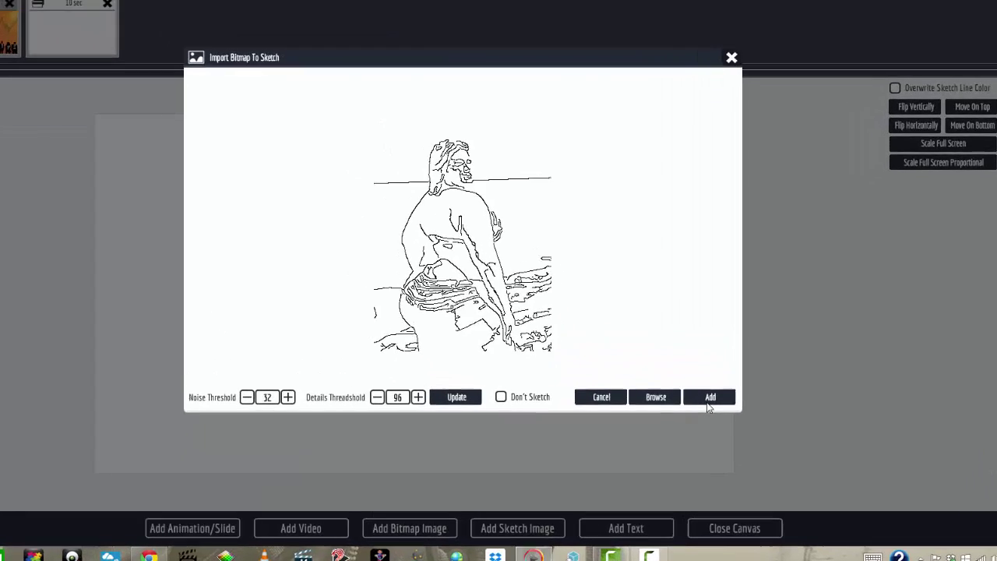
{"action": "left_click", "coordinate": [703, 417]}
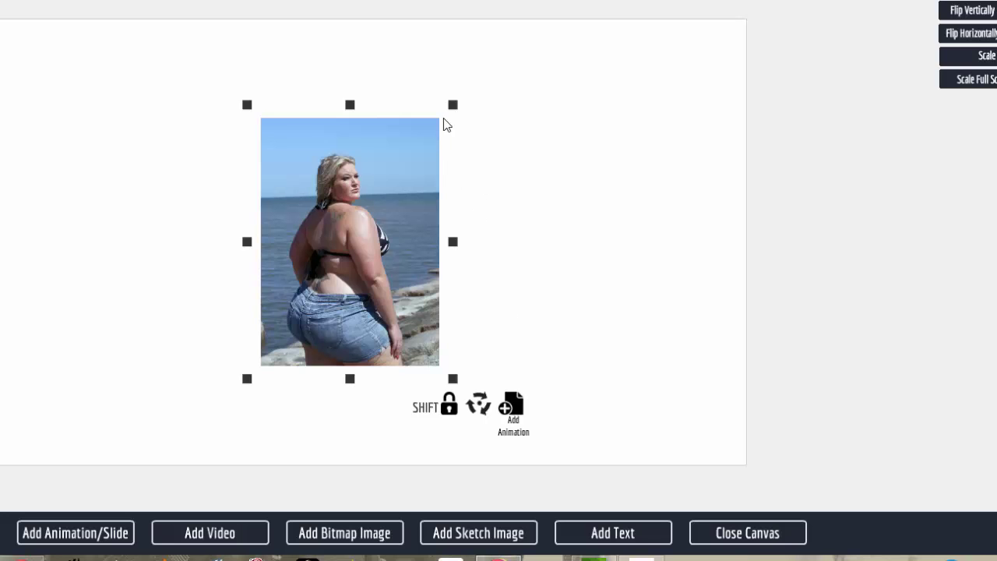
Enlarge the imported photo to nearly the full height of the canvas and close the canvas.
{"action": "left_click_drag", "start_coordinate": [453, 105], "coordinate": [523, 80]}
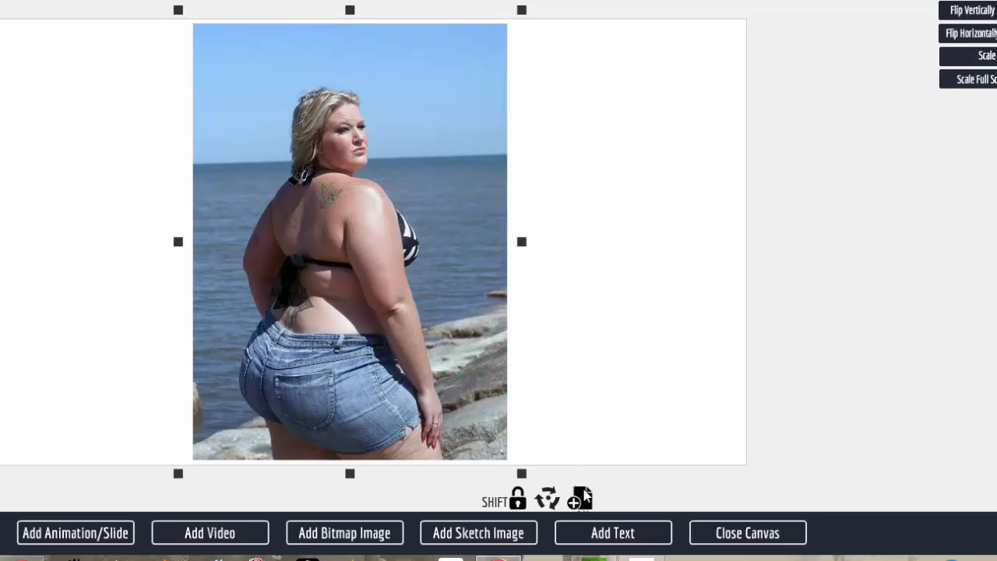
{"action": "left_click", "coordinate": [729, 538]}
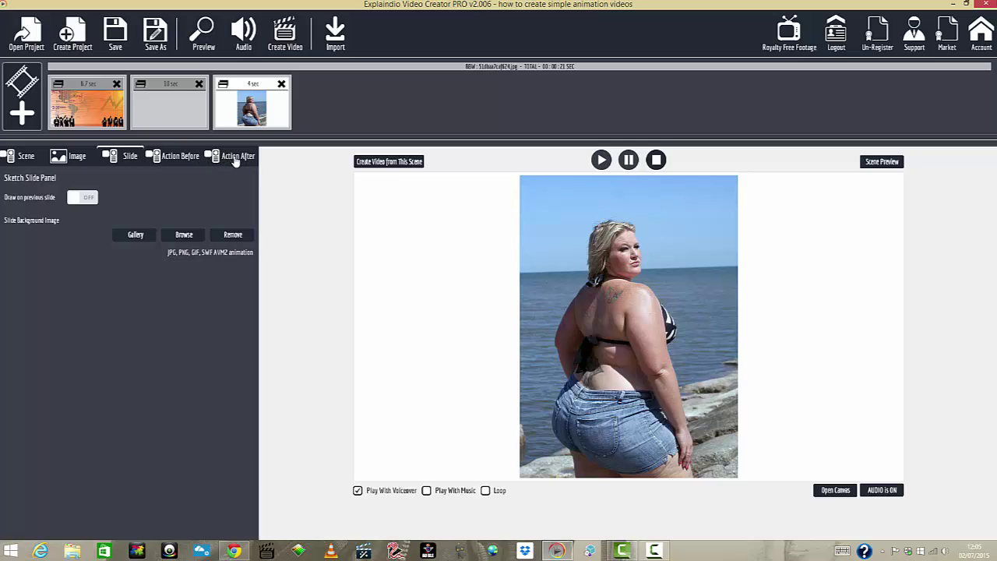
Try two pen-holding hands for the photo's Sketch By Hand action before it appears, and settle on the hand holding a paintbrush.
{"action": "left_click", "coordinate": [173, 159]}
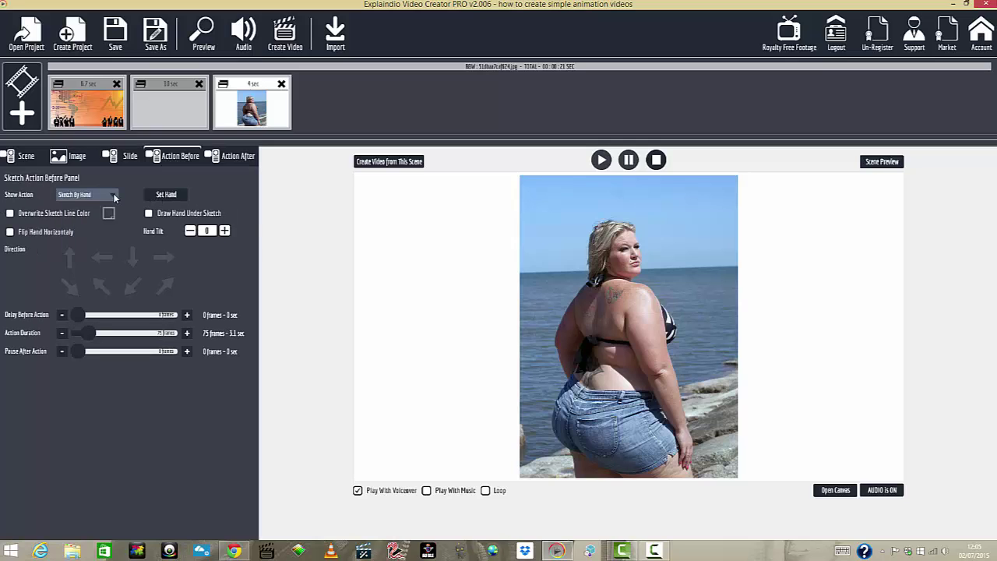
{"action": "left_click", "coordinate": [104, 199]}
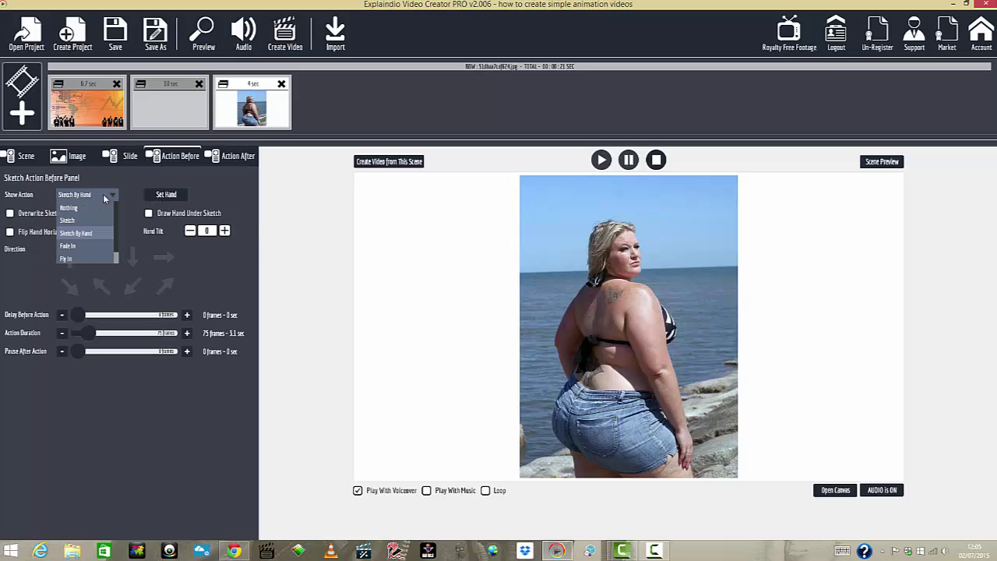
{"action": "left_click", "coordinate": [148, 192]}
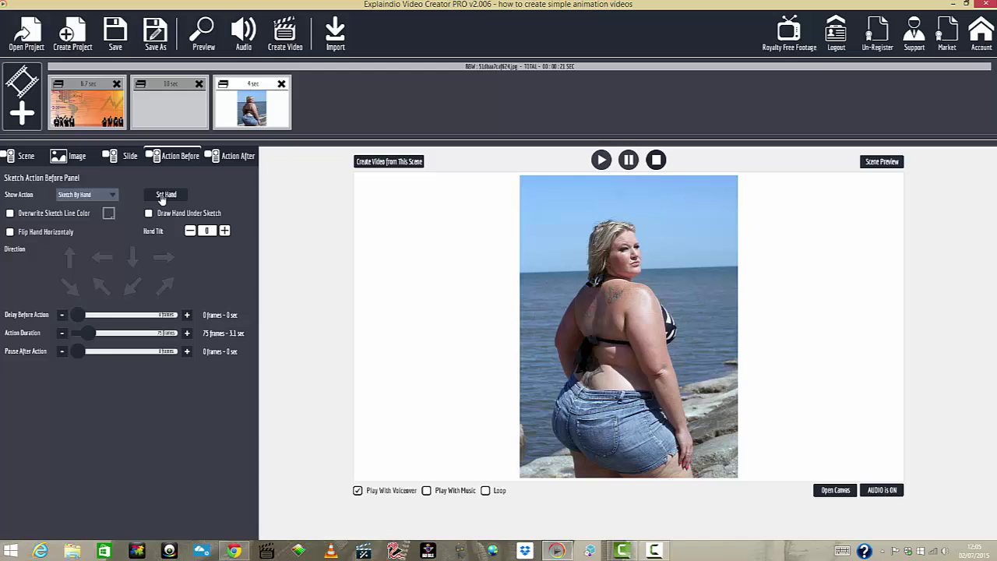
{"action": "left_click", "coordinate": [164, 196]}
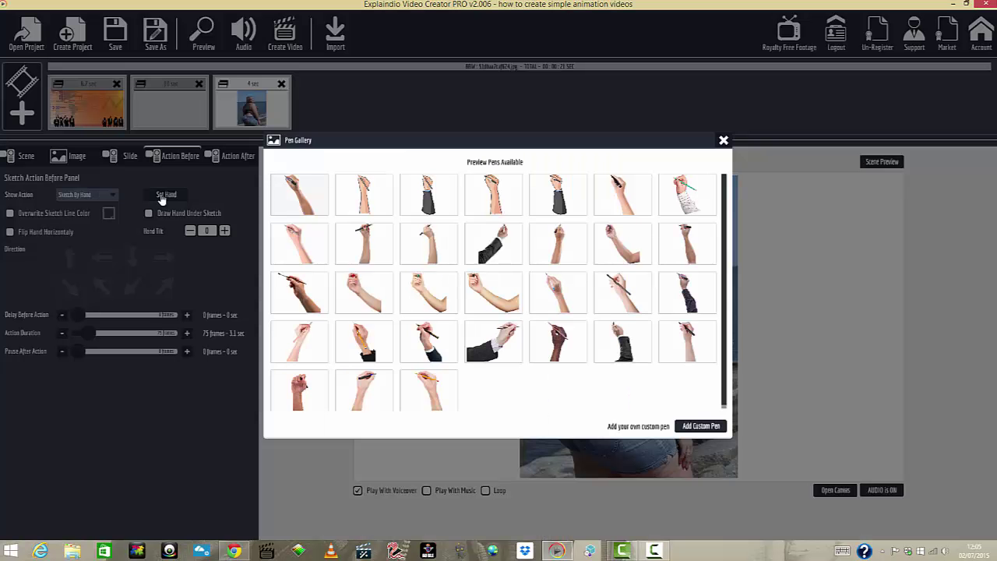
{"action": "left_click", "coordinate": [304, 201]}
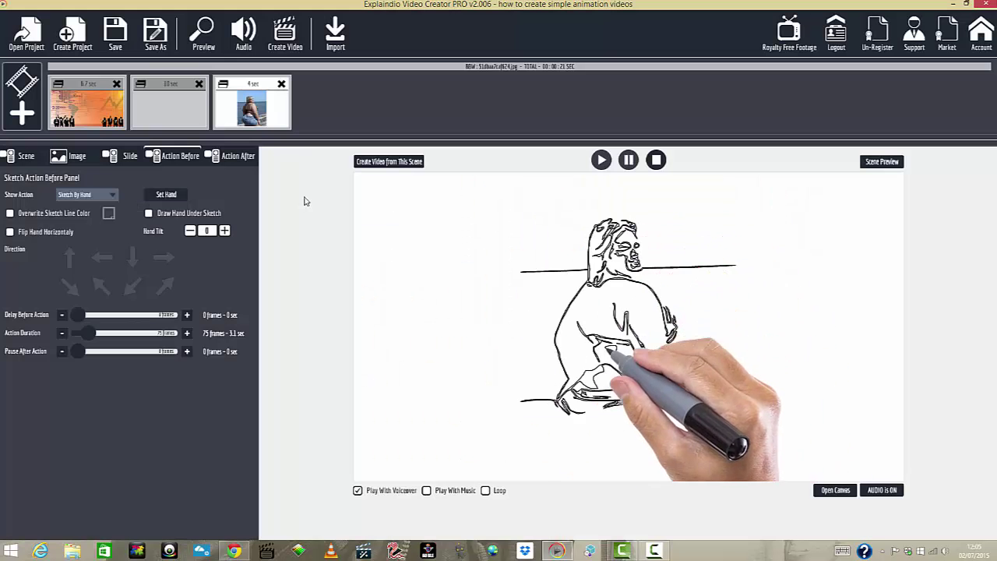
{"action": "left_click", "coordinate": [175, 196]}
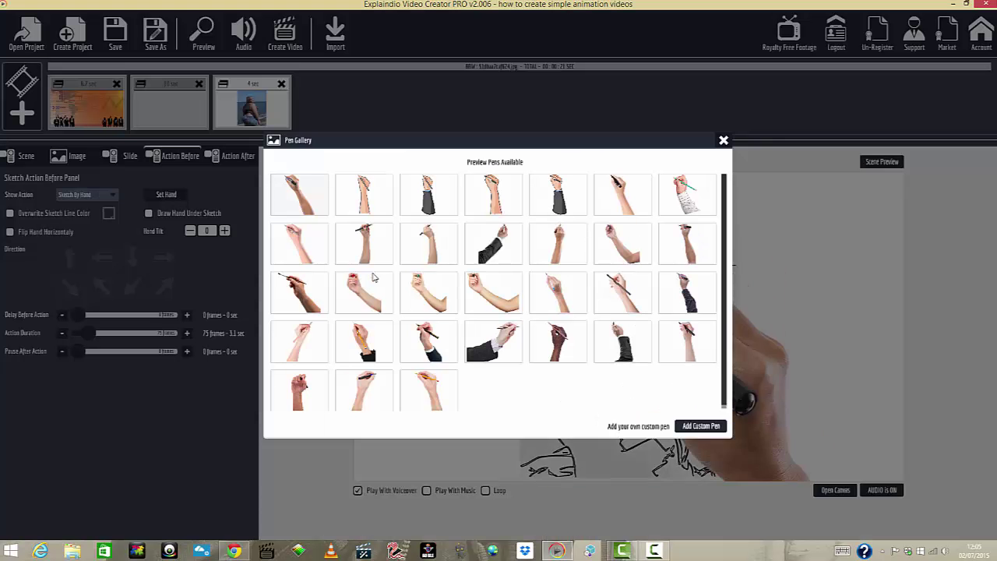
{"action": "left_click", "coordinate": [441, 258]}
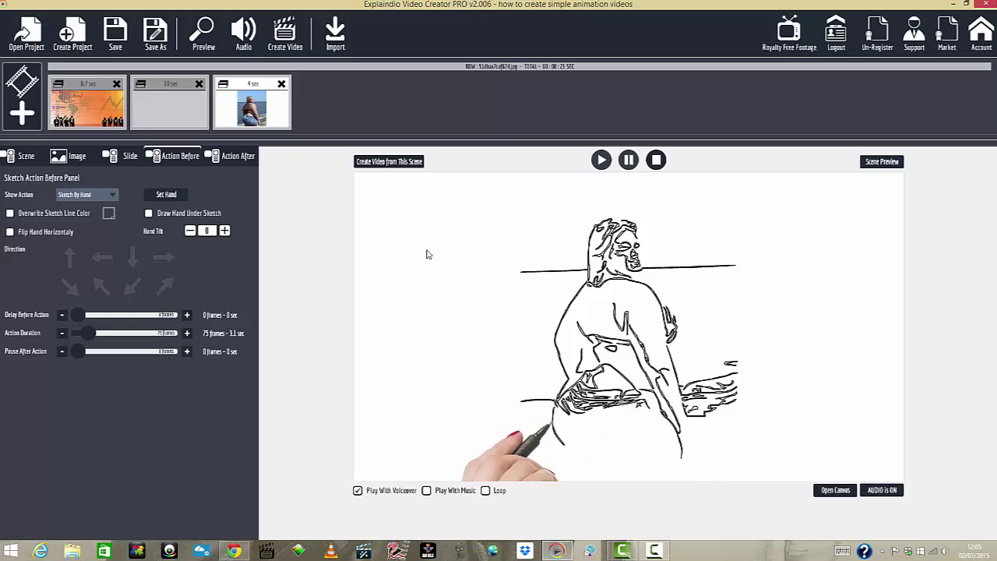
{"action": "left_click", "coordinate": [170, 195]}
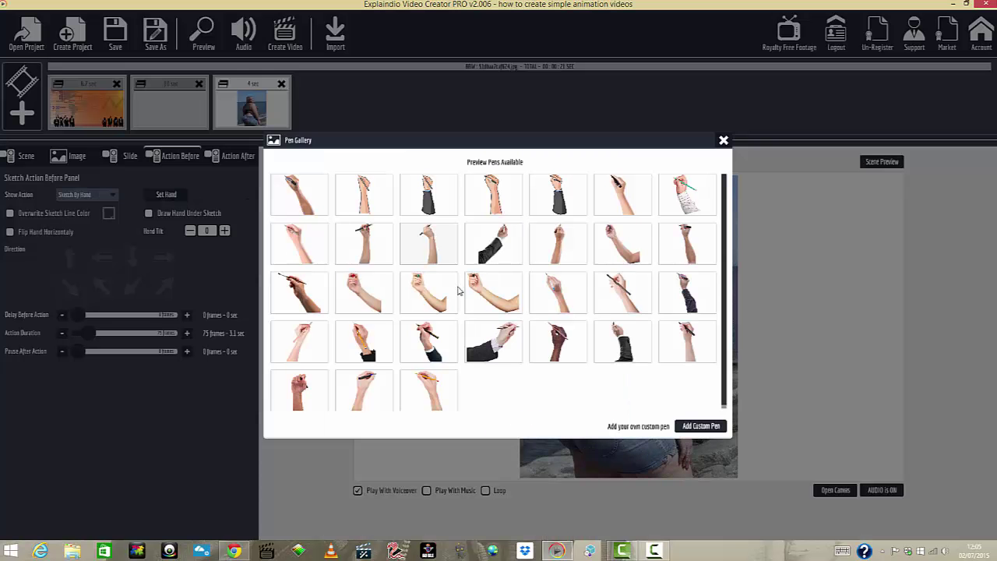
{"action": "left_click", "coordinate": [309, 293]}
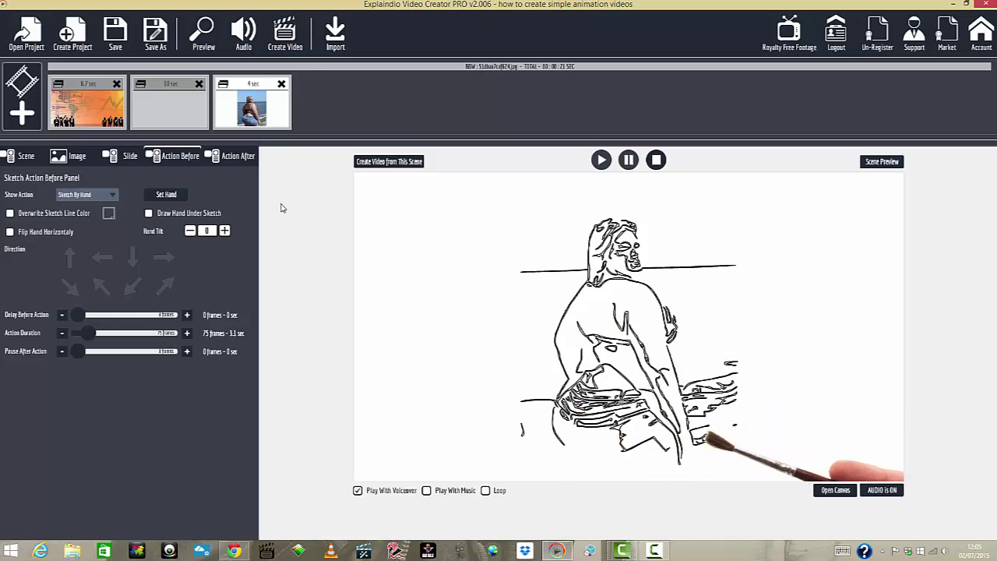
Set the photo sketch's action duration to 160 frames (6.7 sec).
{"action": "left_click", "coordinate": [187, 333]}
{"action": "left_click", "coordinate": [187, 333]}
{"action": "left_click", "coordinate": [187, 334]}
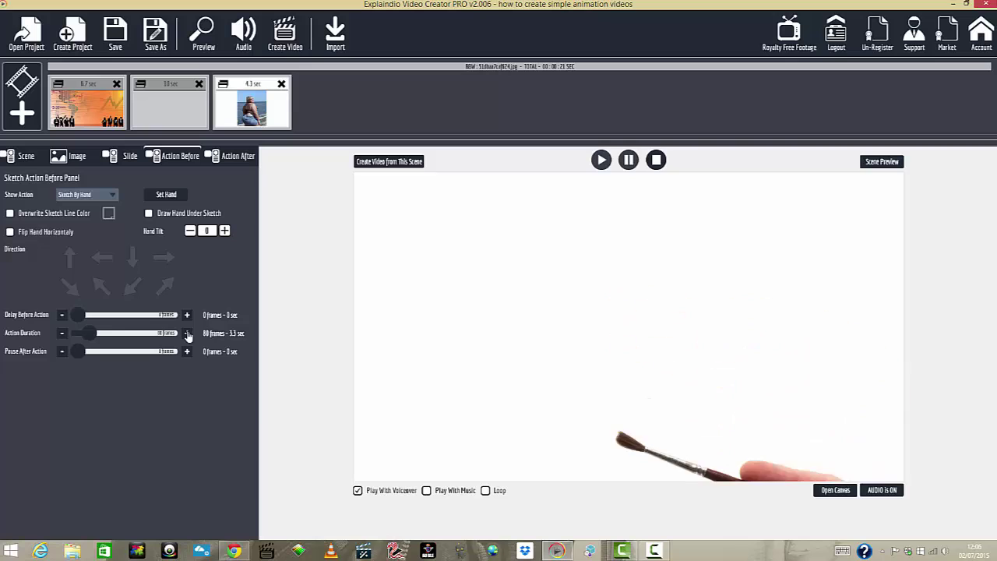
{"action": "left_click", "coordinate": [187, 333]}
{"action": "left_click", "coordinate": [187, 334]}
{"action": "left_click", "coordinate": [187, 333]}
{"action": "left_click", "coordinate": [187, 333]}
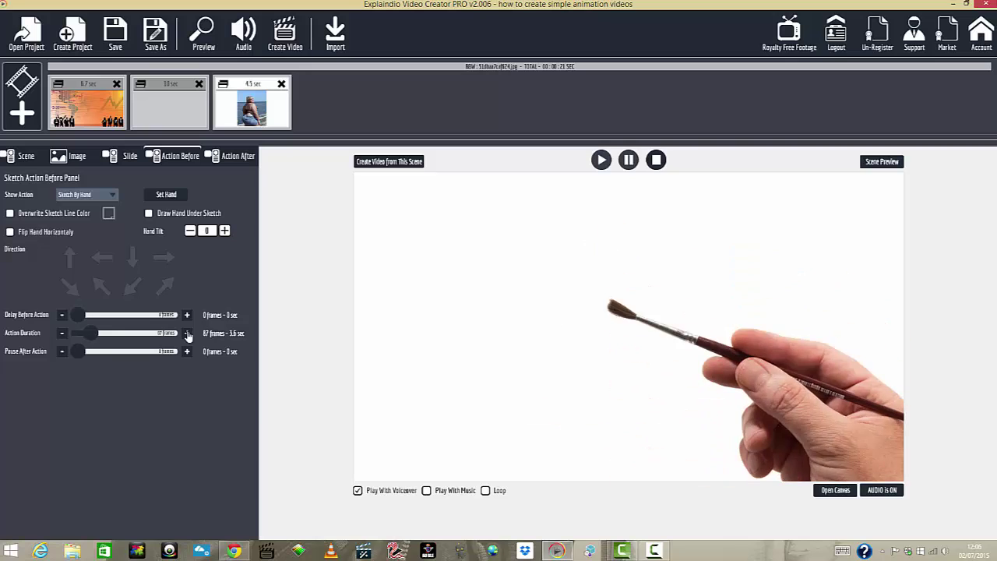
{"action": "left_click", "coordinate": [187, 334]}
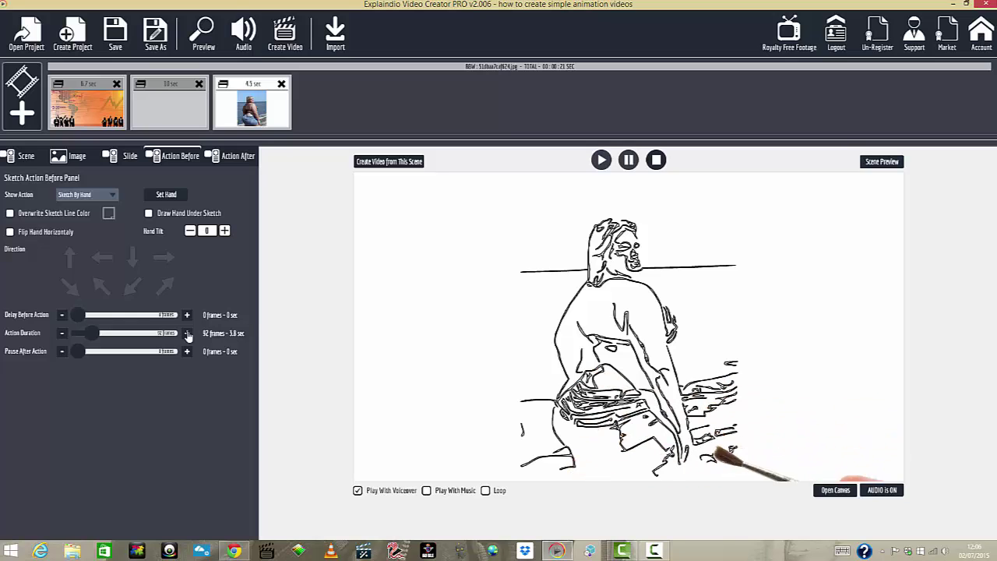
{"action": "left_click", "coordinate": [187, 334]}
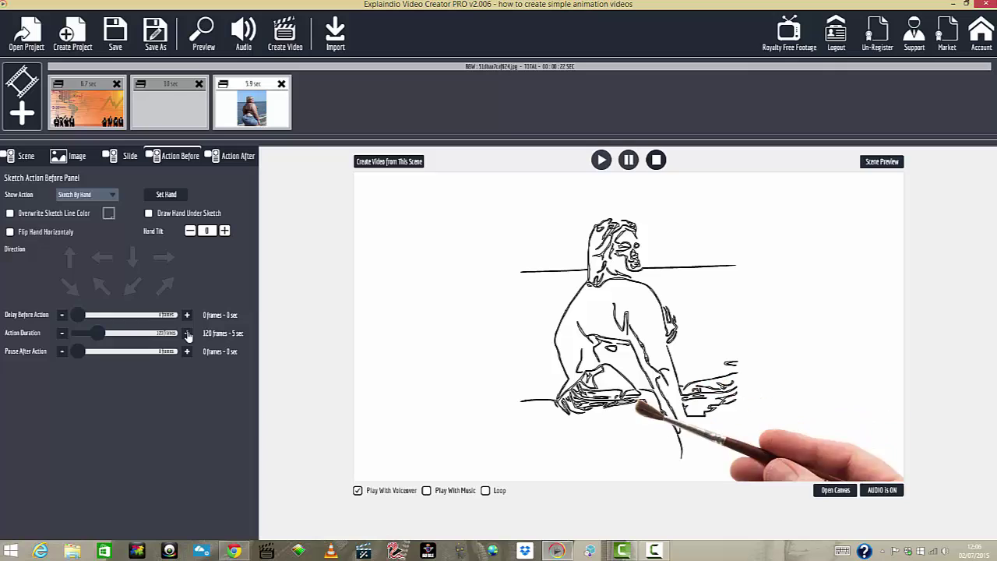
{"action": "left_click", "coordinate": [187, 333]}
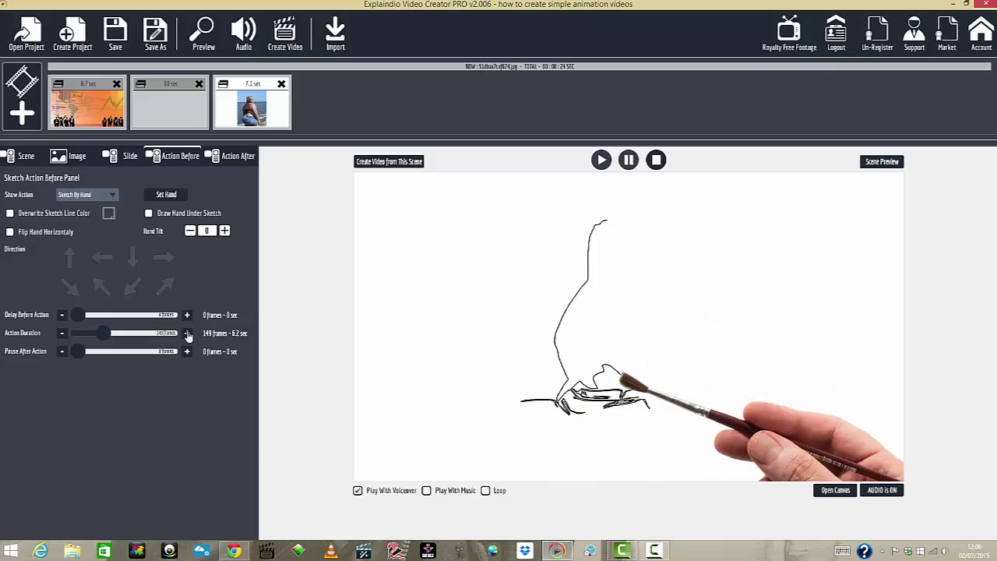
{"action": "left_click", "coordinate": [187, 334]}
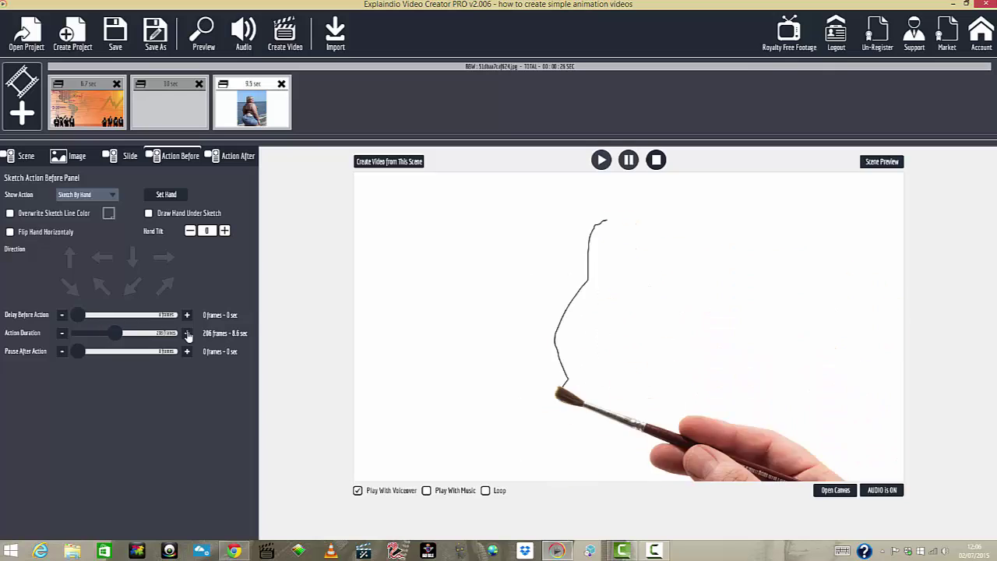
{"action": "left_click", "coordinate": [187, 334]}
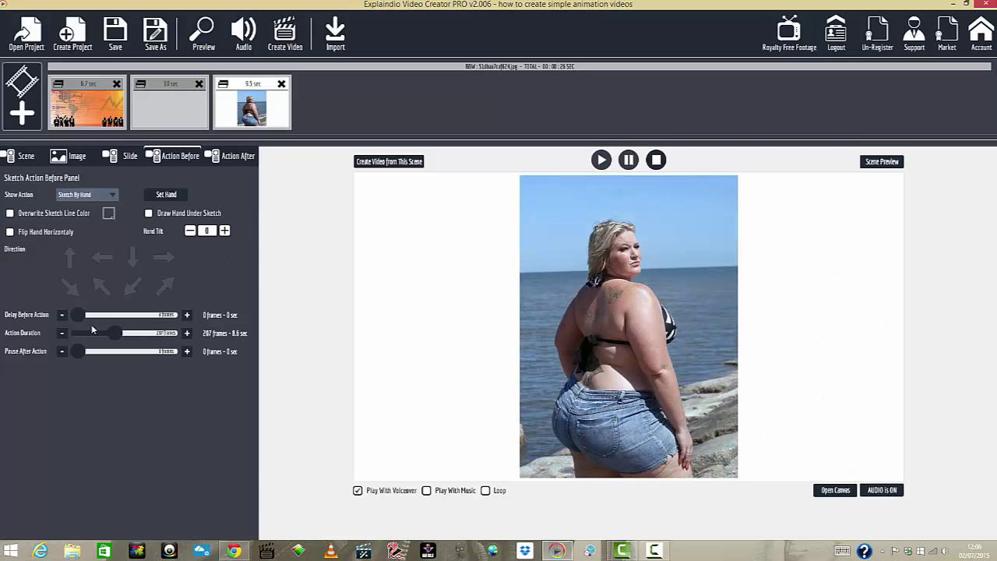
{"action": "left_click", "coordinate": [61, 334]}
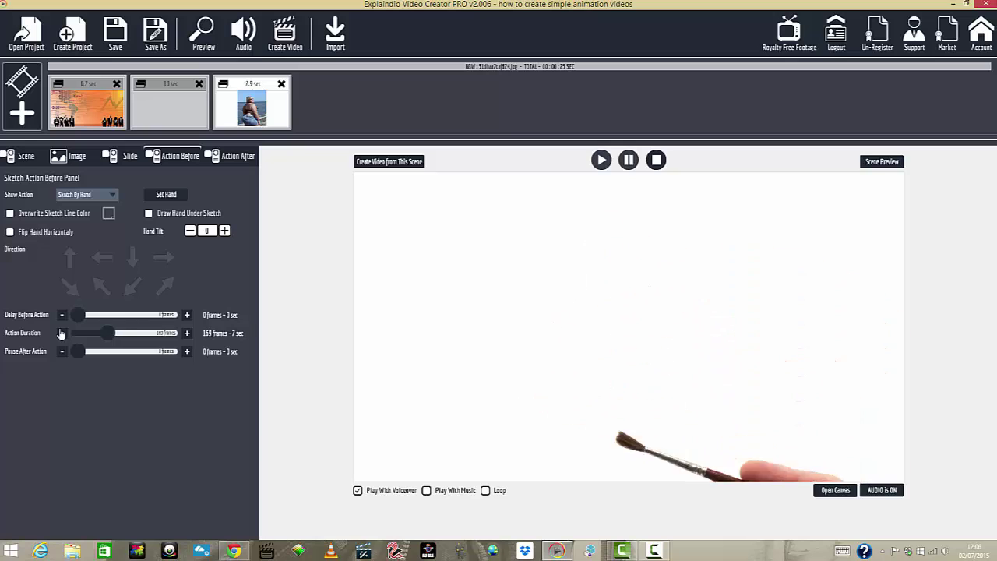
{"action": "left_click", "coordinate": [60, 333]}
{"action": "left_click", "coordinate": [61, 334]}
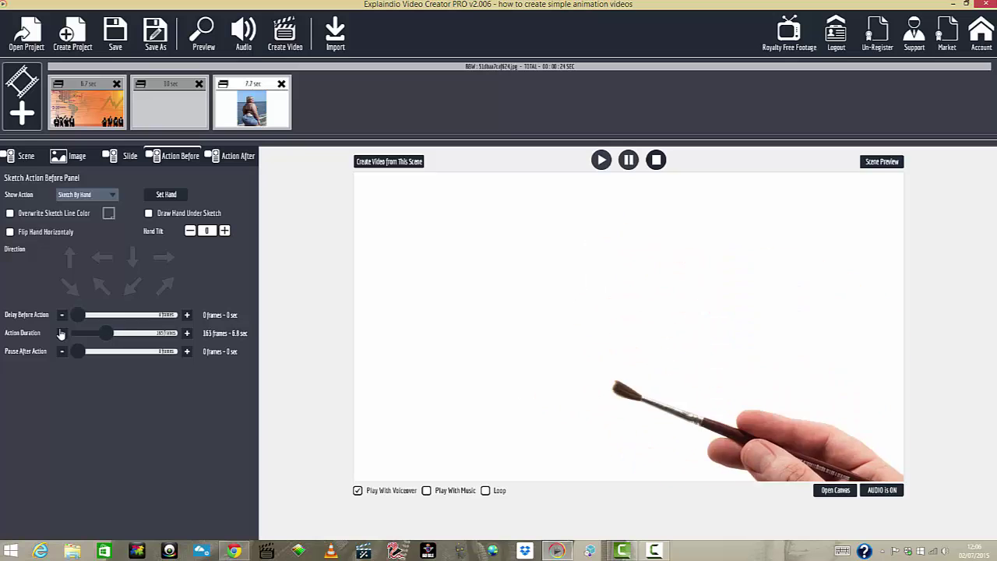
{"action": "left_click", "coordinate": [60, 333]}
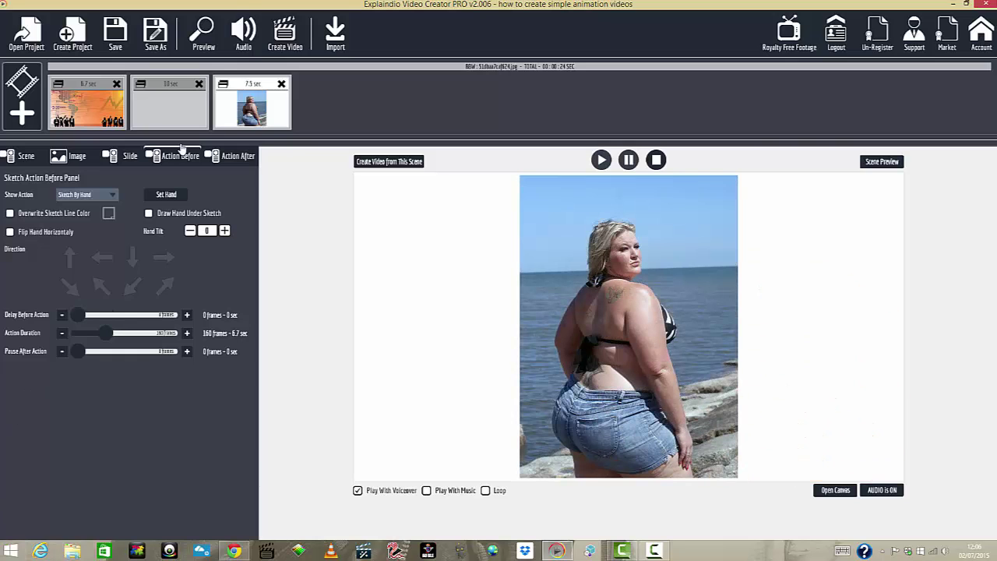
Preview the whole project to its end and close the preview.
{"action": "left_click", "coordinate": [200, 30]}
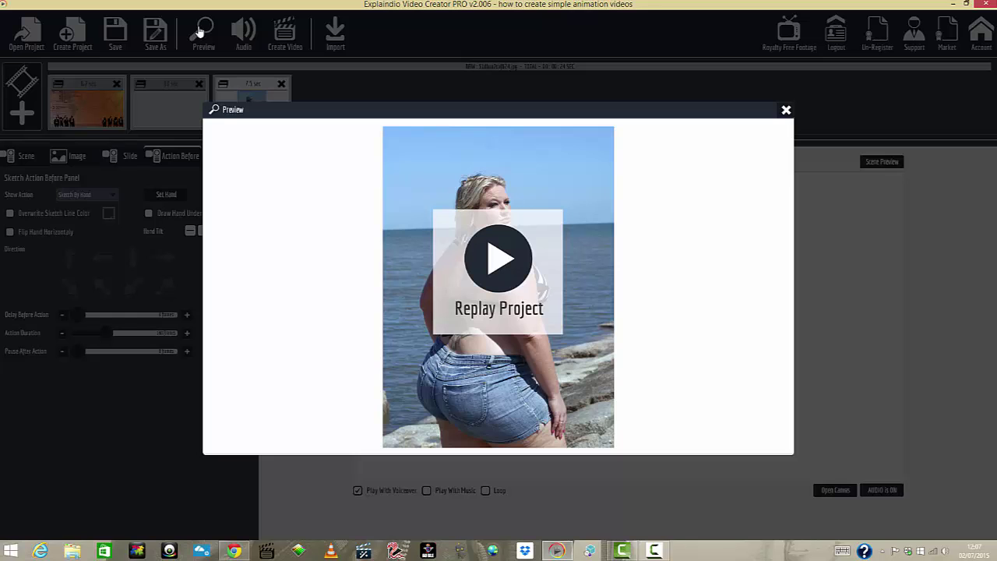
{"action": "left_click", "coordinate": [786, 110]}
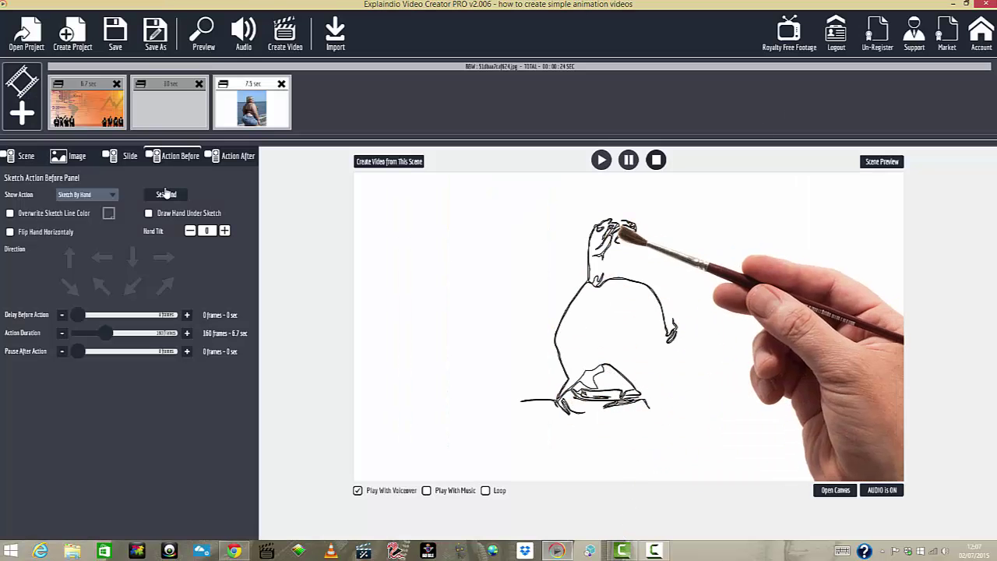
Enable the music track EpicTheme.mp3 with a 2-second fade and turn on playing the scene with music.
{"action": "left_click", "coordinate": [240, 37]}
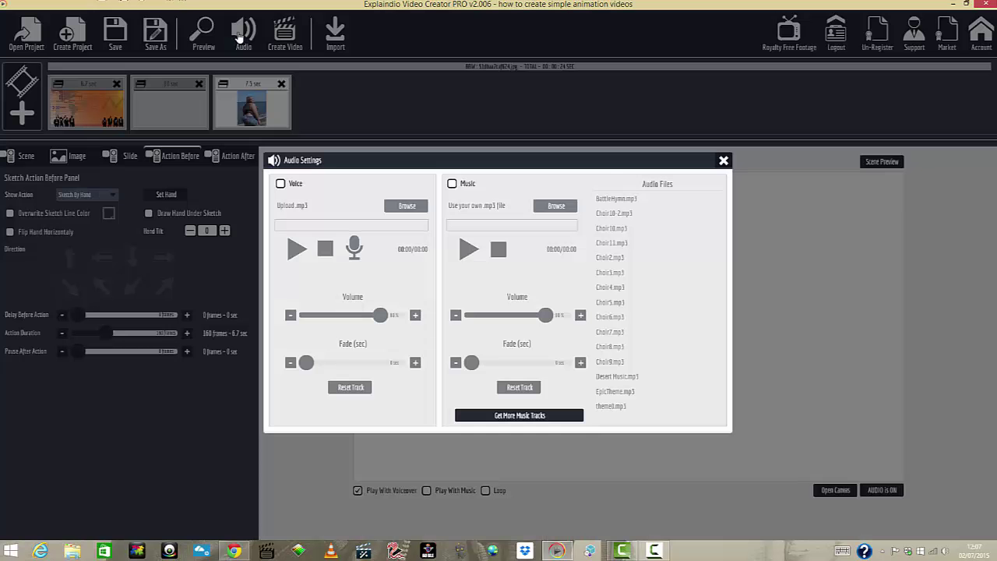
{"action": "left_click", "coordinate": [452, 184]}
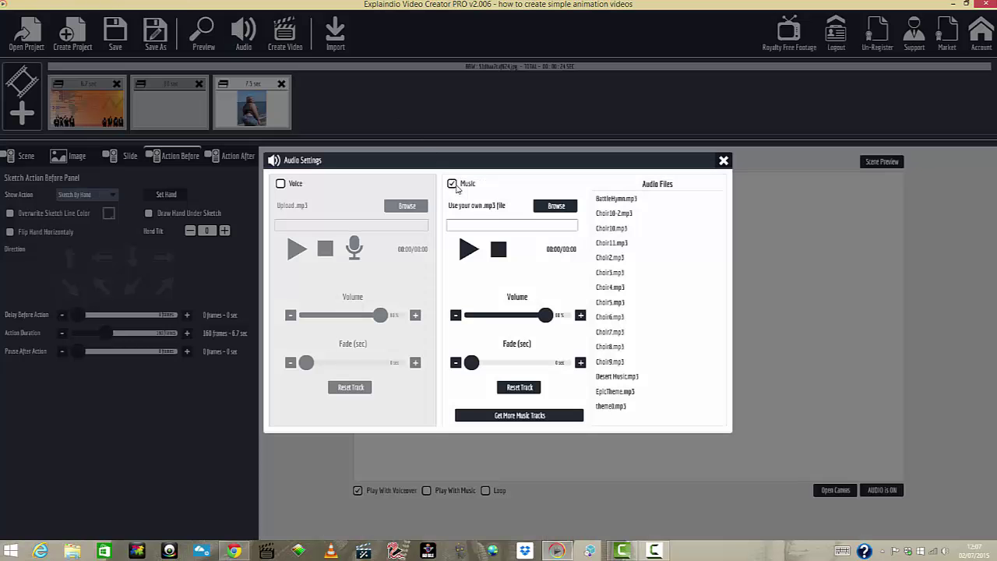
{"action": "left_click", "coordinate": [616, 391]}
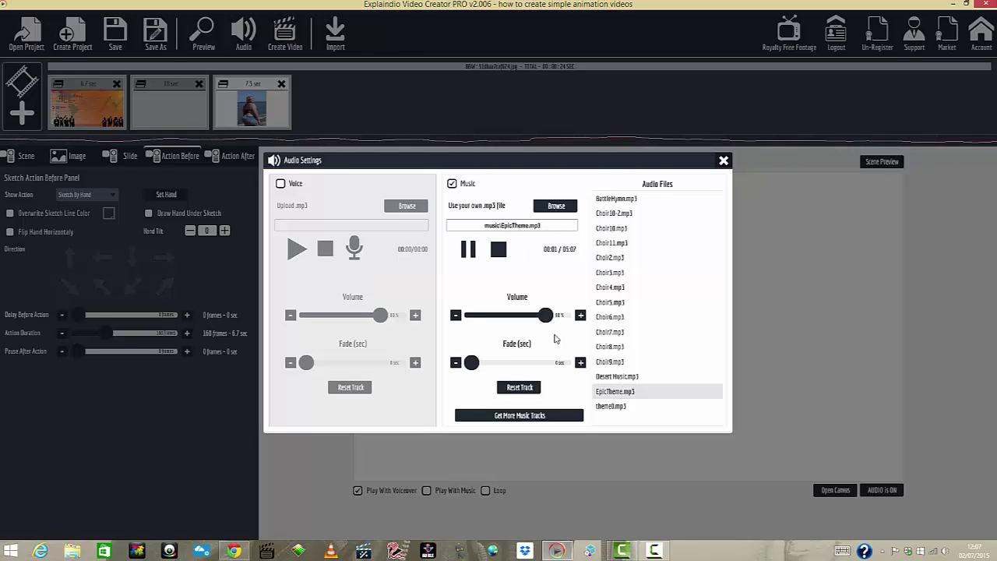
{"action": "left_click", "coordinate": [581, 363]}
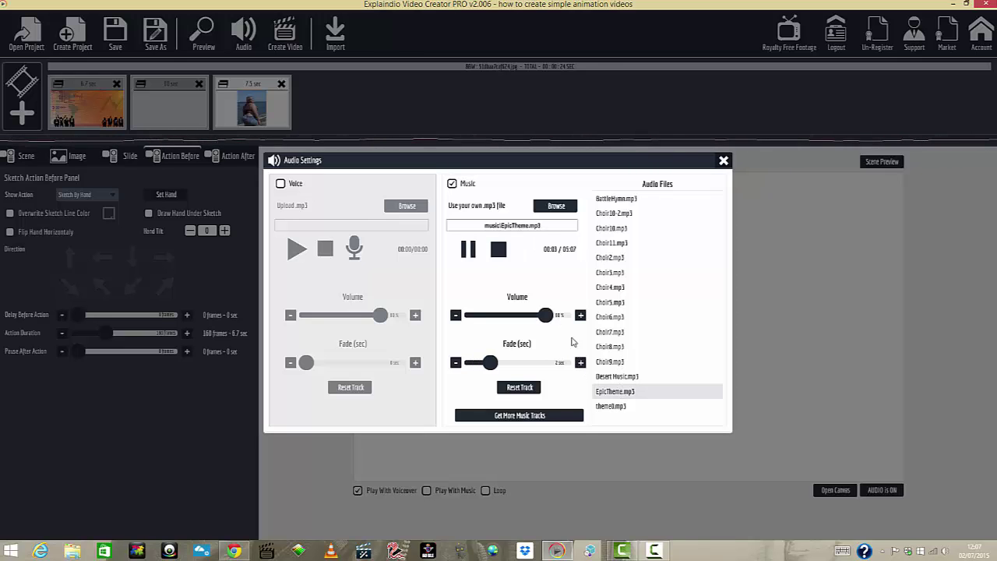
{"action": "left_click", "coordinate": [724, 160]}
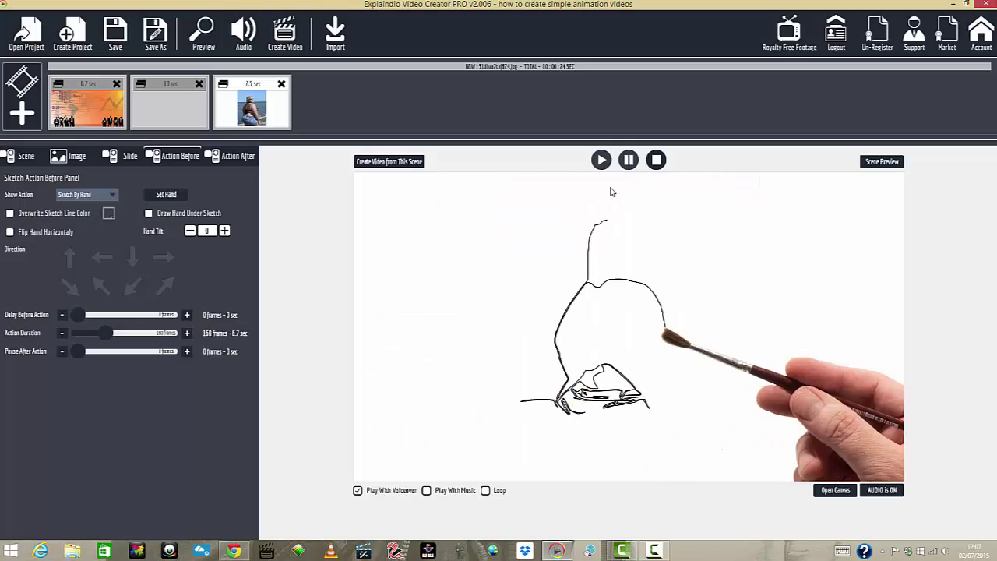
{"action": "left_click", "coordinate": [426, 491]}
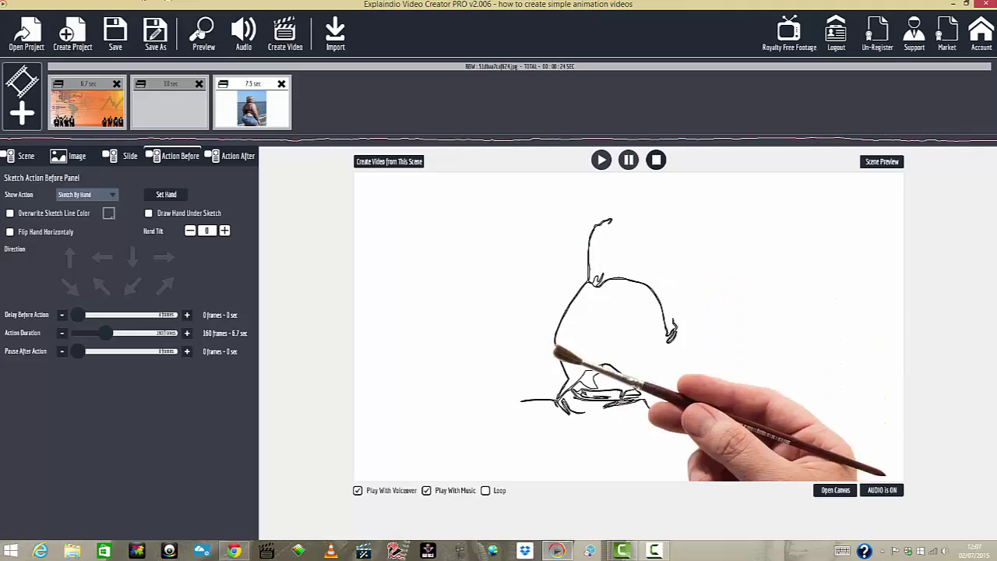
Preview the whole project with its music, pause the scene playback and review the audio settings.
{"action": "left_click", "coordinate": [201, 31]}
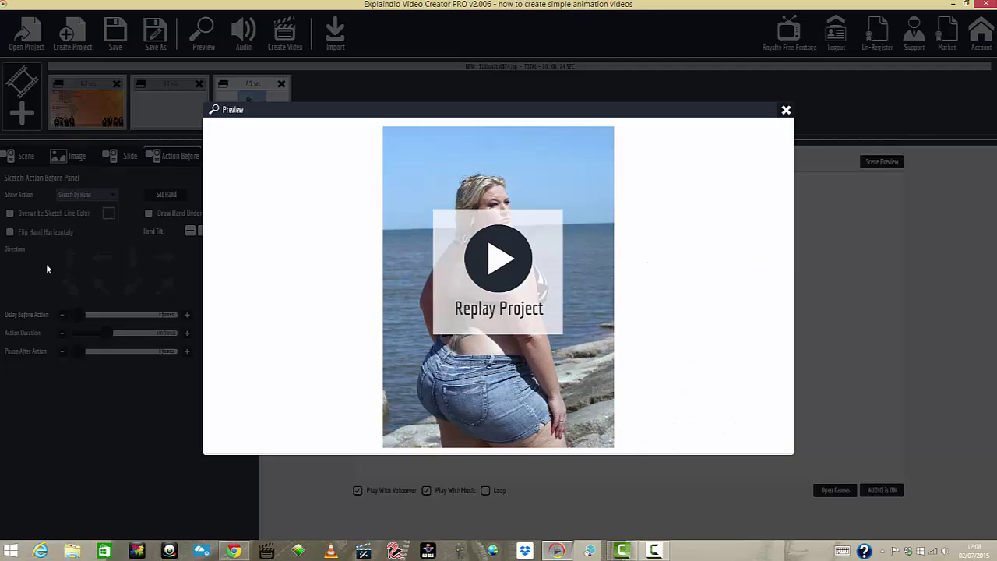
{"action": "left_click", "coordinate": [786, 111]}
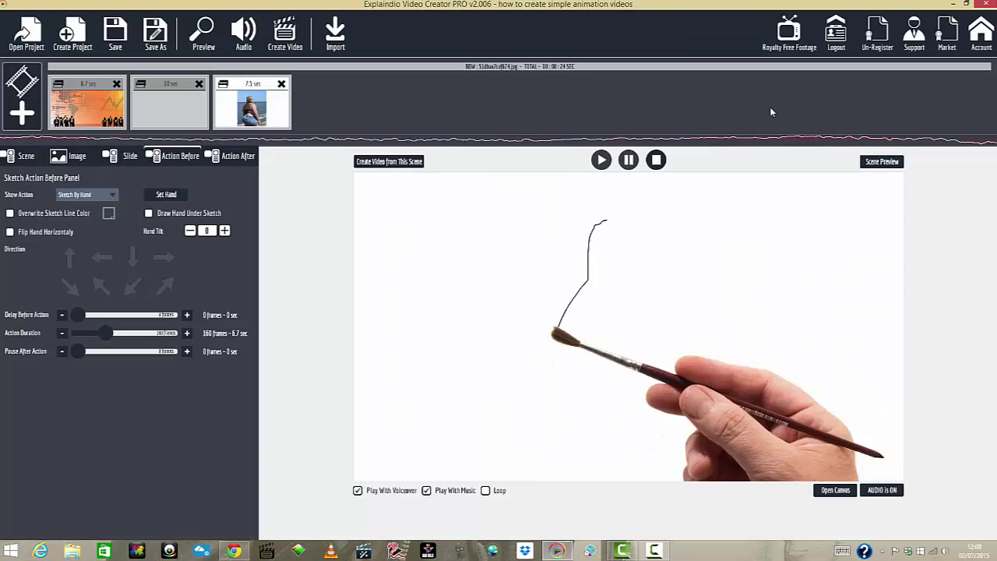
{"action": "left_click", "coordinate": [633, 166]}
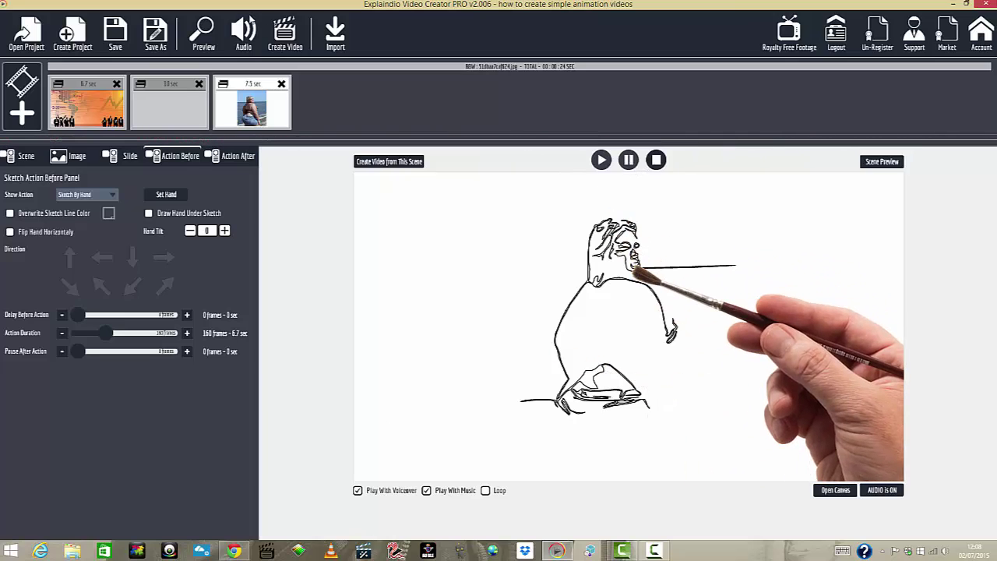
{"action": "left_click", "coordinate": [244, 33]}
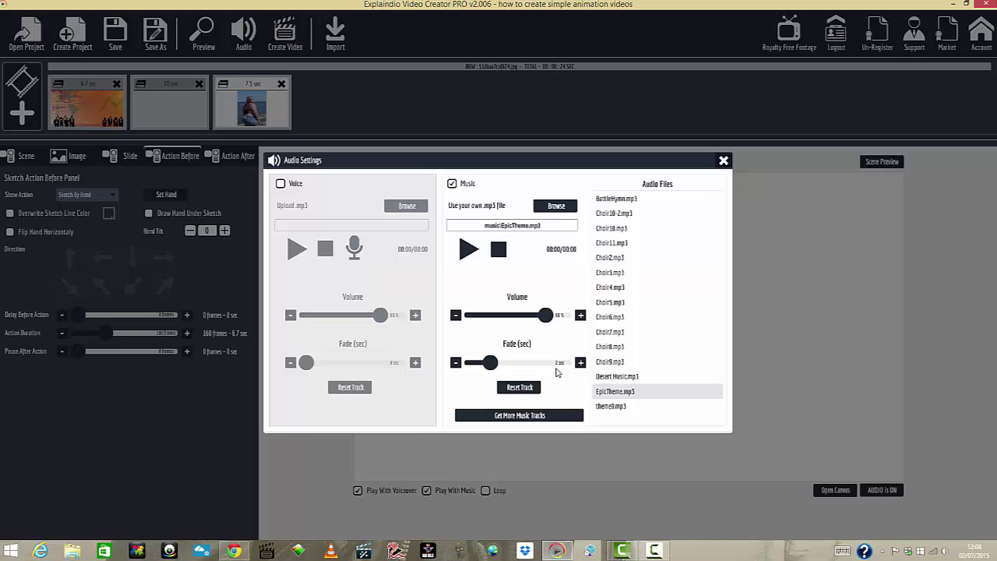
{"action": "left_click", "coordinate": [723, 162]}
Open the video export settings, review the available video sizes and close the dialog without exporting.
{"action": "left_click", "coordinate": [285, 32]}
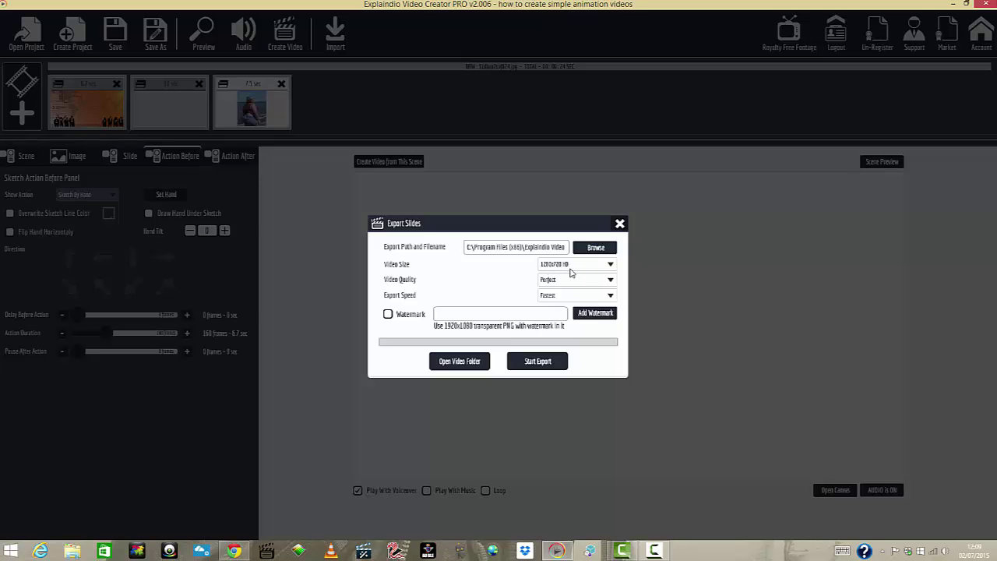
{"action": "left_click", "coordinate": [594, 270]}
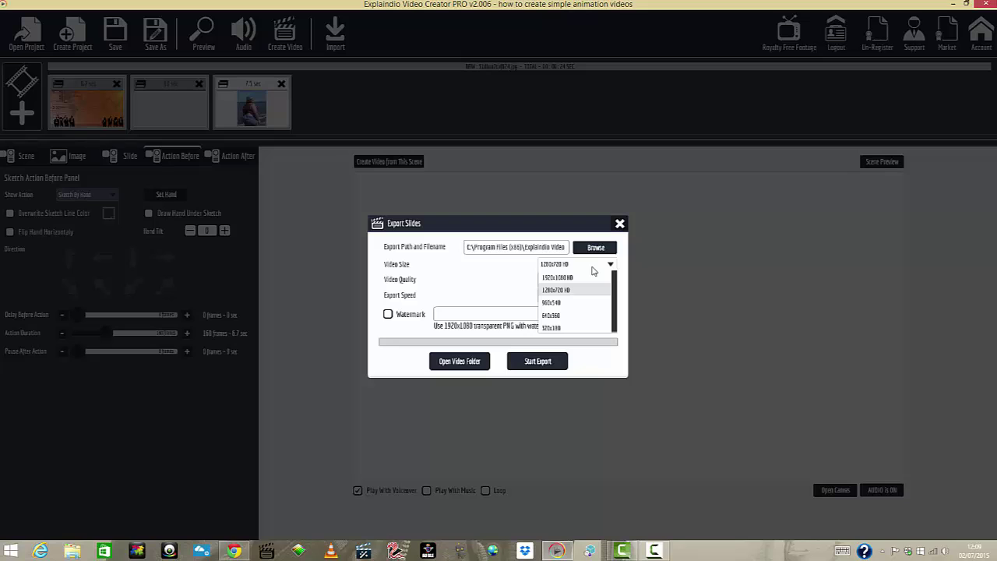
{"action": "left_click", "coordinate": [594, 270]}
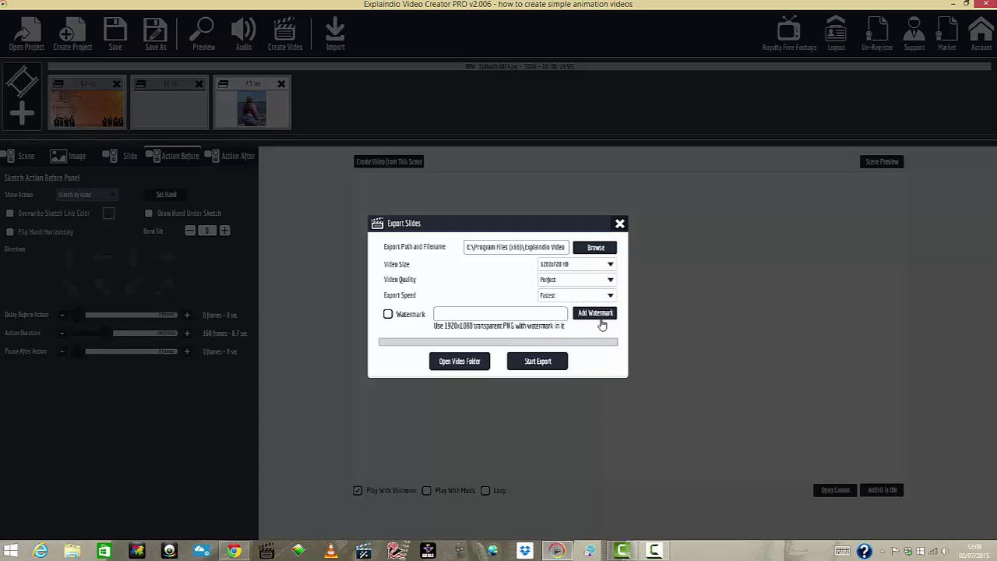
{"action": "left_click", "coordinate": [620, 224]}
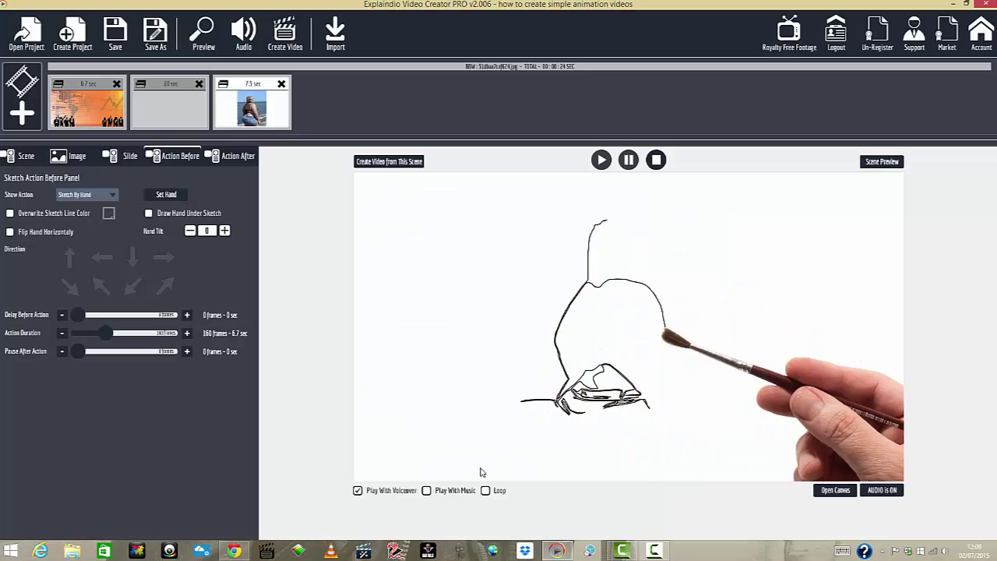
Turn on playing the scene with music and export the project at 1280x720 HD as "how to create simple animation videos" in the exportvideo folder.
{"action": "left_click", "coordinate": [427, 491]}
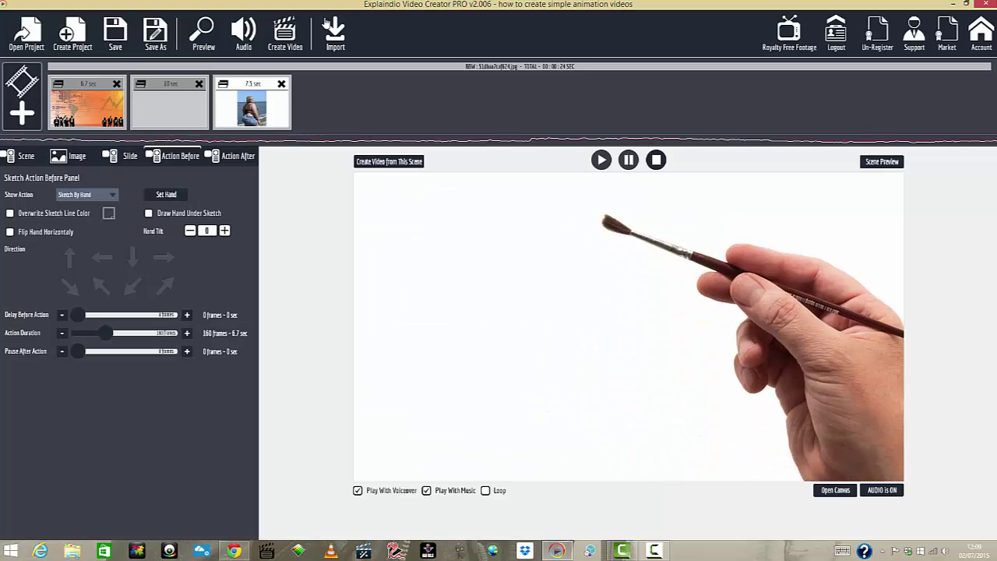
{"action": "left_click", "coordinate": [285, 35]}
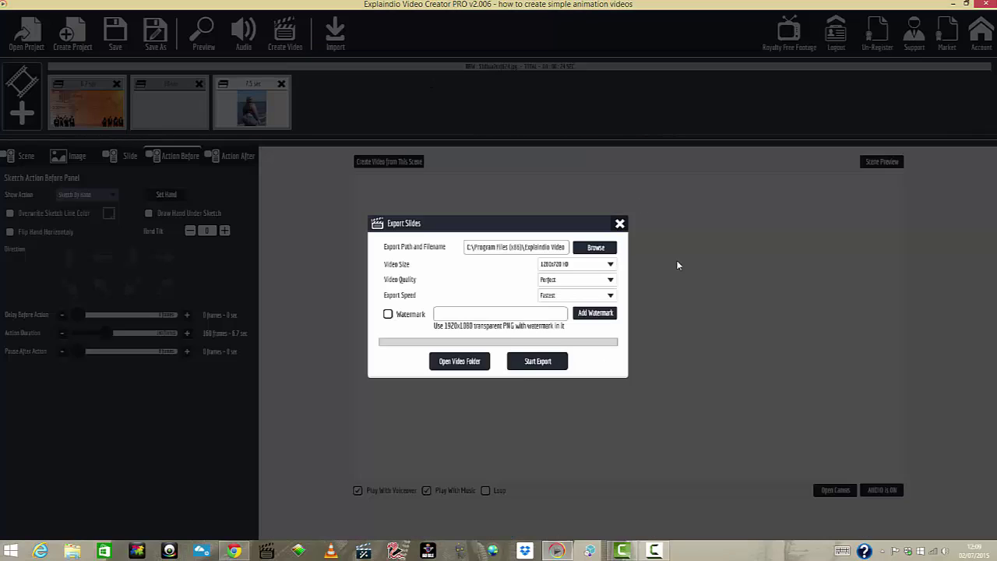
{"action": "left_click", "coordinate": [542, 363]}
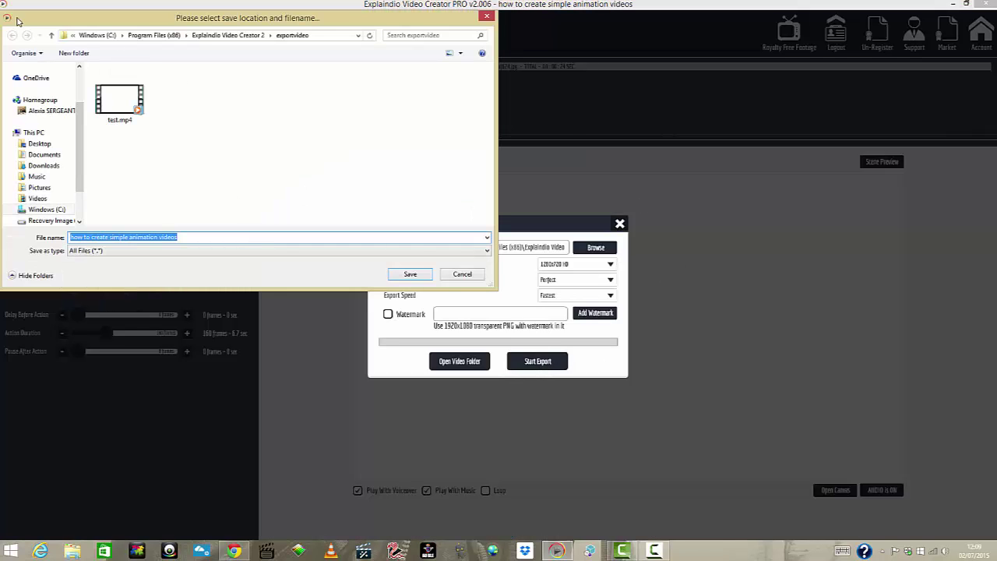
{"action": "left_click", "coordinate": [411, 274]}
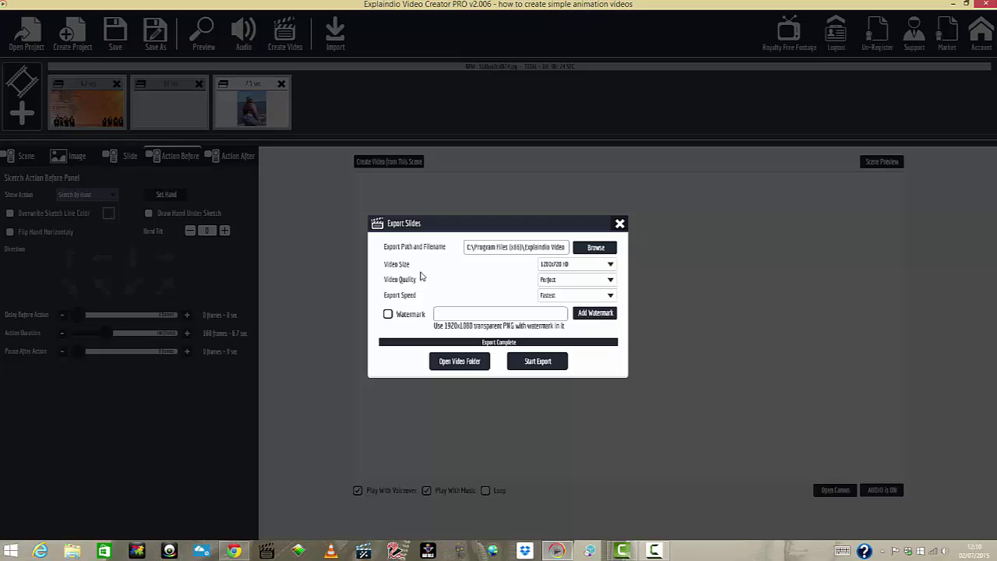
Open the export folder, play "how to create simple animation videos.mp4" to its end, and close the player and the folder.
{"action": "left_click", "coordinate": [460, 363]}
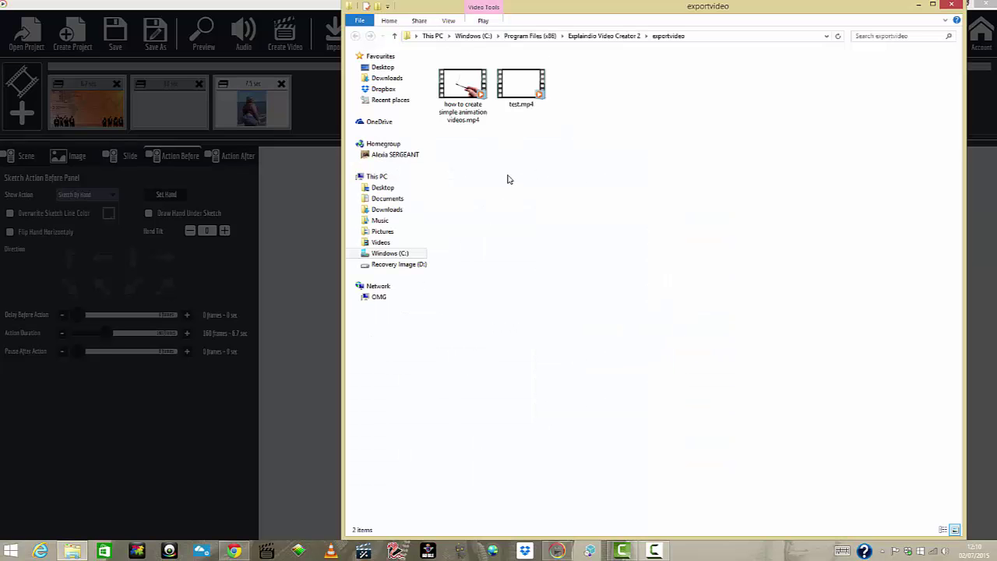
{"action": "double_click", "coordinate": [468, 104]}
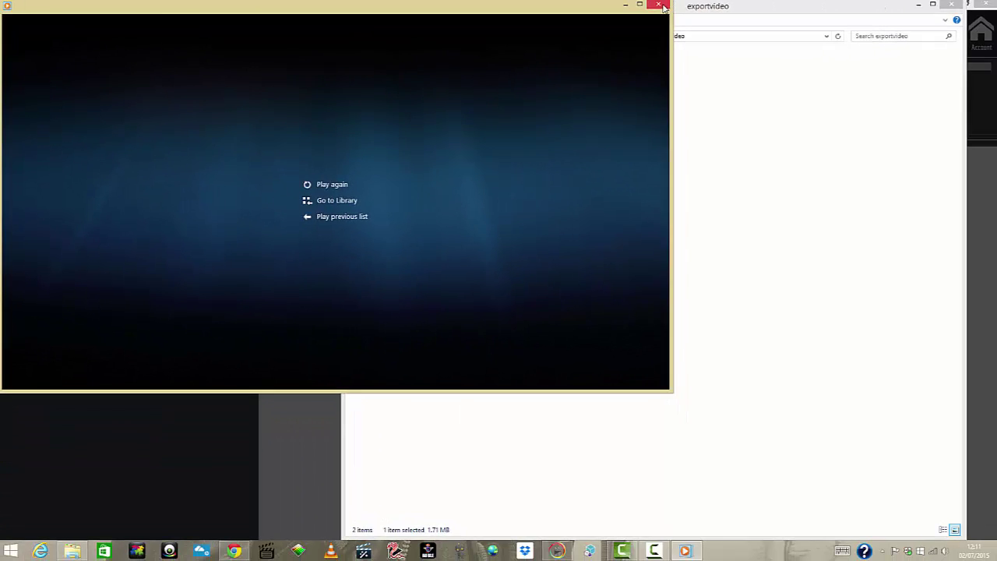
{"action": "left_click", "coordinate": [660, 6]}
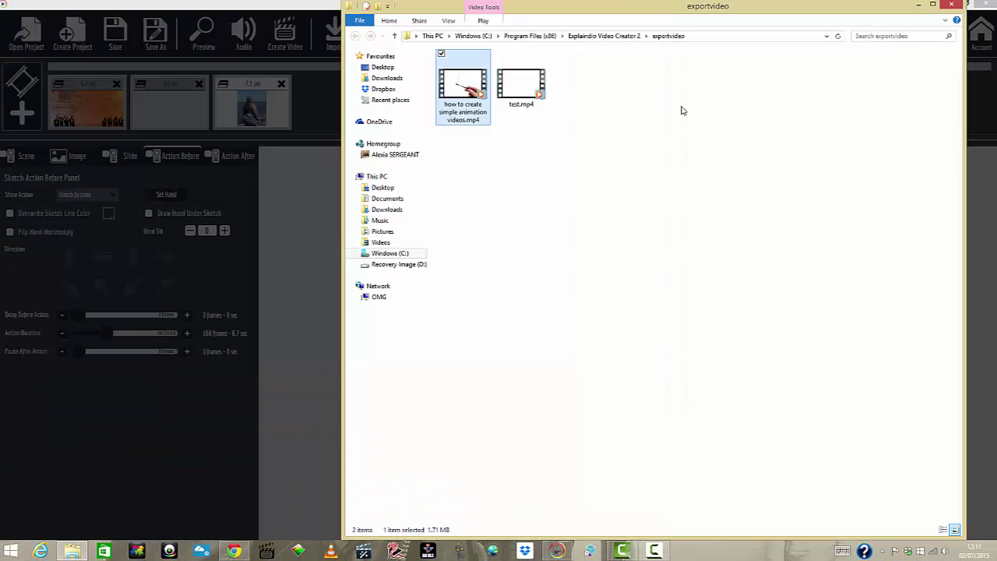
{"action": "left_click", "coordinate": [952, 4]}
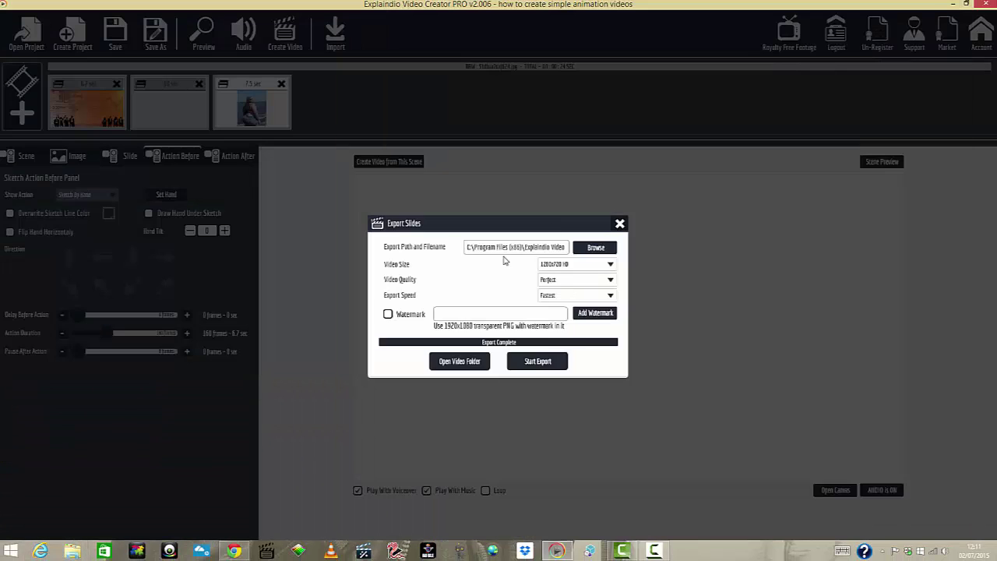
Close the export settings and turn off playing the scene with music.
{"action": "left_click", "coordinate": [621, 224]}
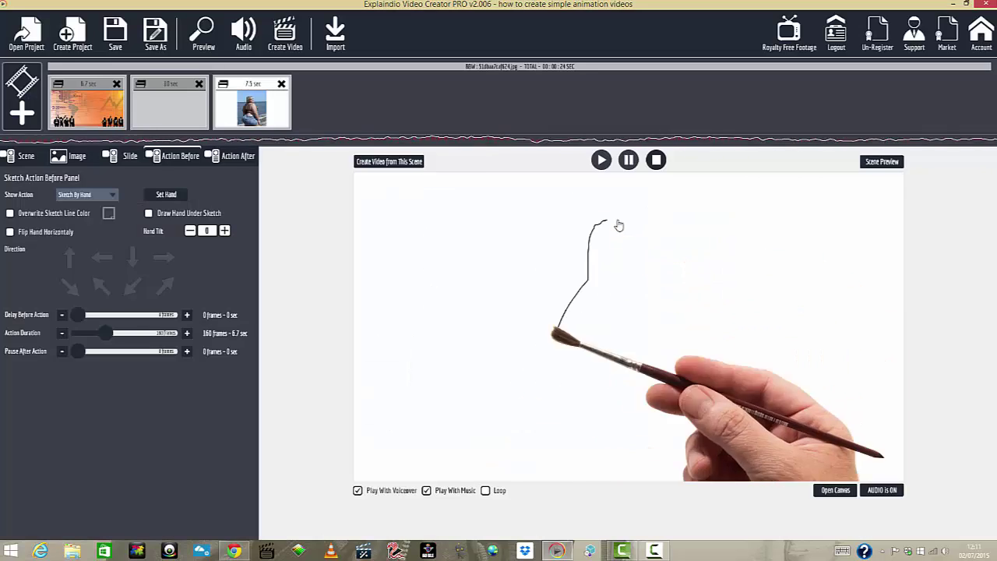
{"action": "left_click", "coordinate": [427, 491]}
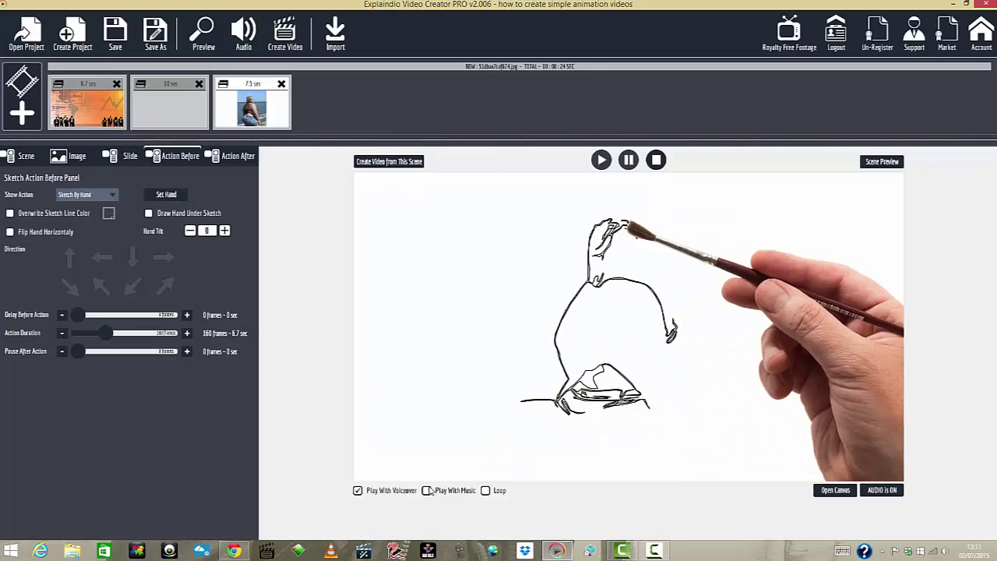